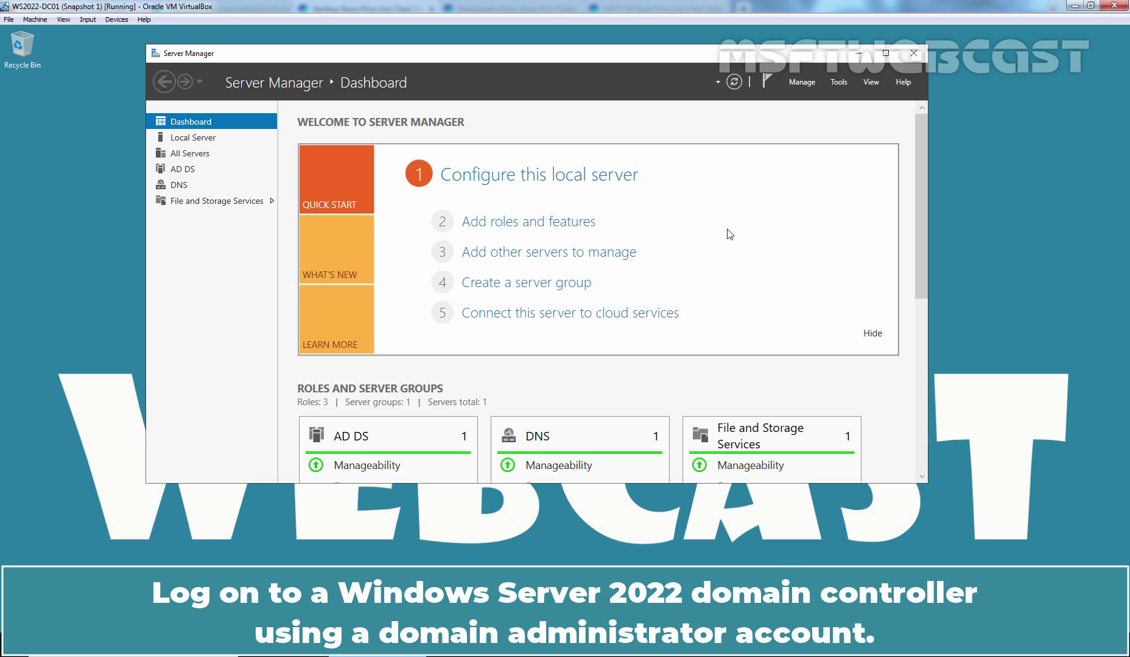
- Launch Group Policy Management from Server Manager's Tools menu
click(839, 82)
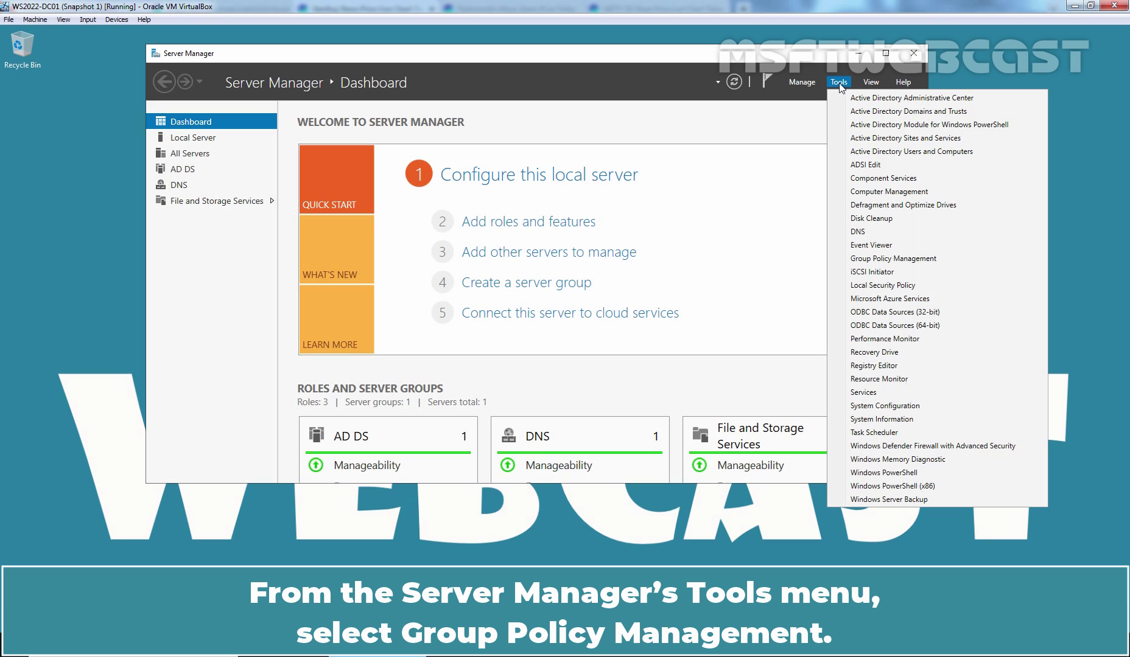
click(893, 259)
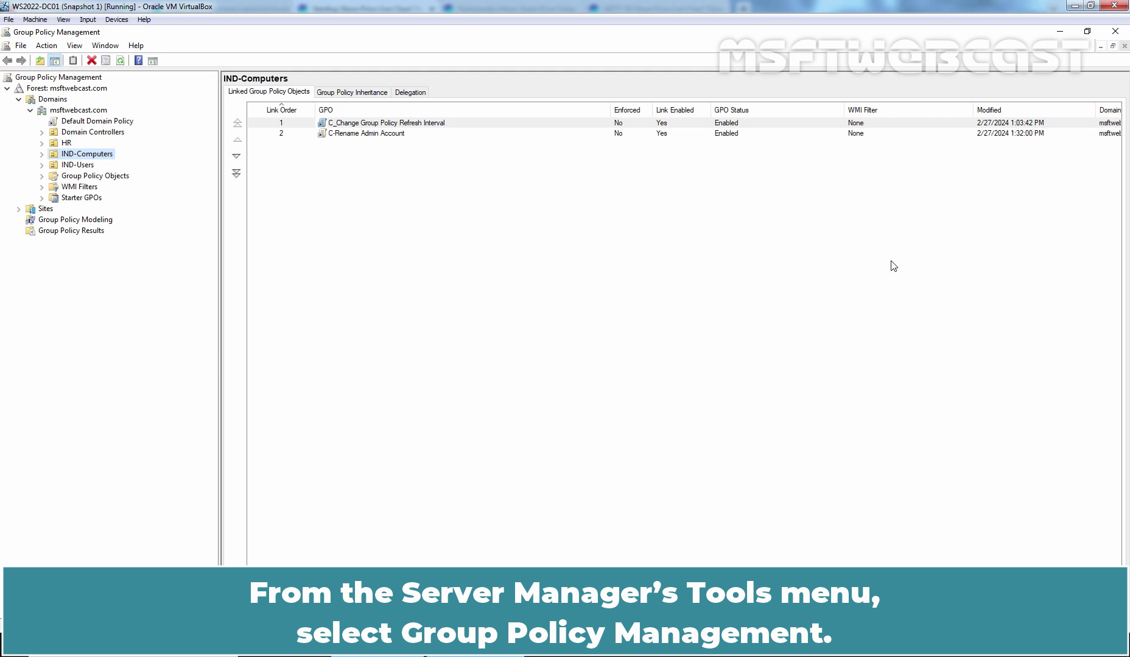
- Create a GPO named 'C_Advanced Audit Policy' in Group Policy Objects and expand the container
click(115, 177)
right_click(116, 177)
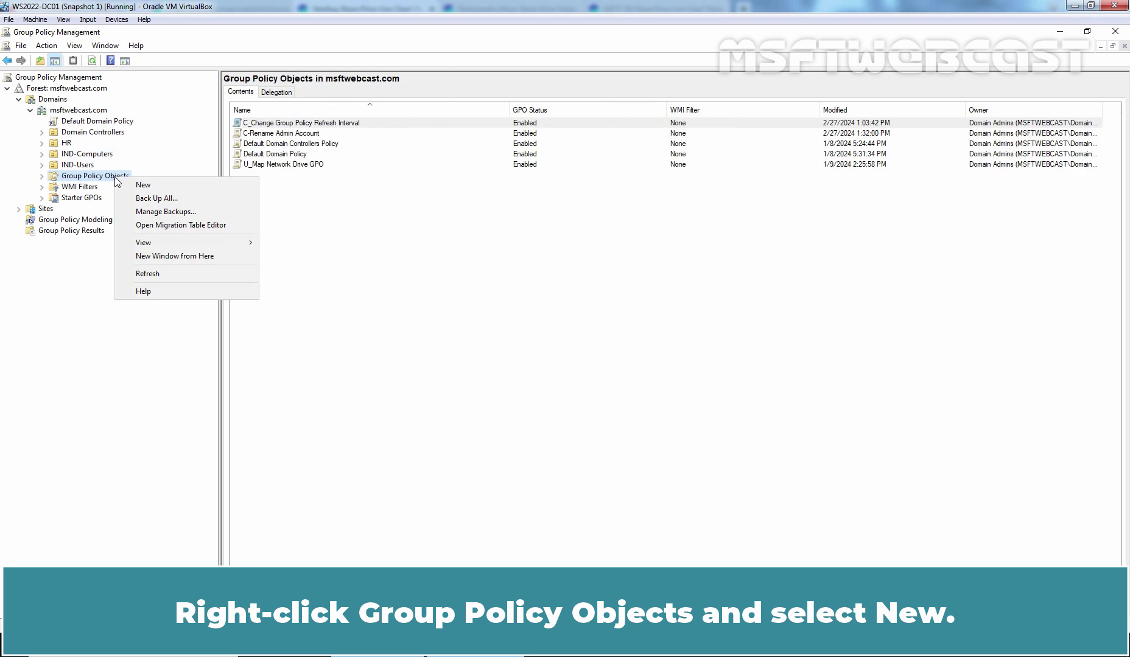
click(151, 184)
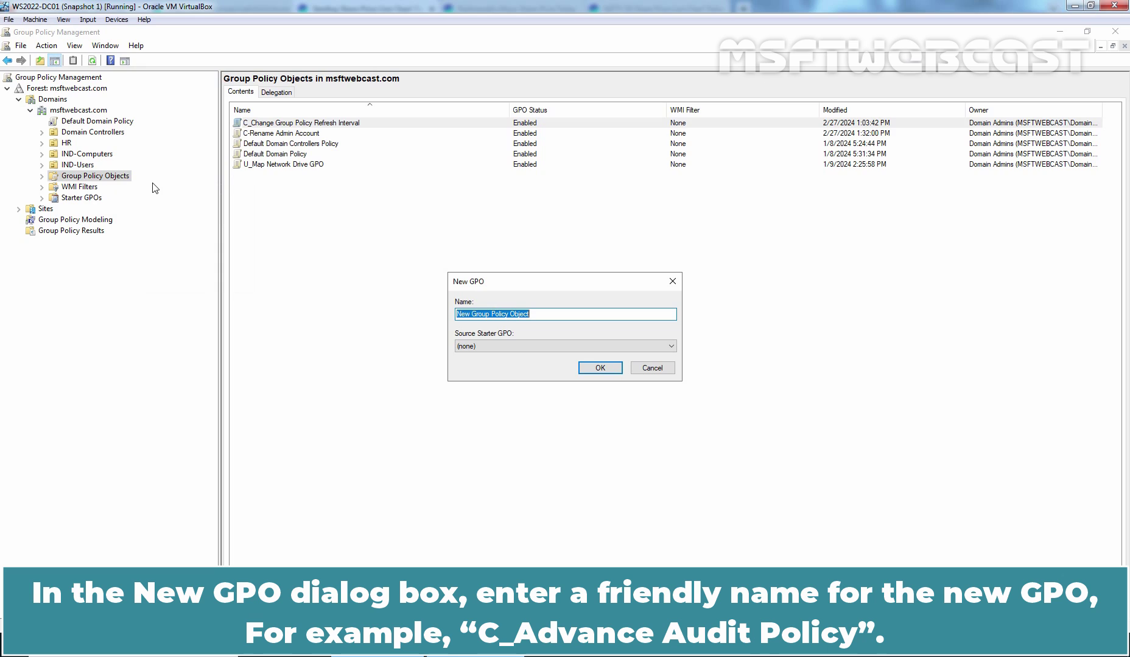
text(C_Advanced Audit Policy)
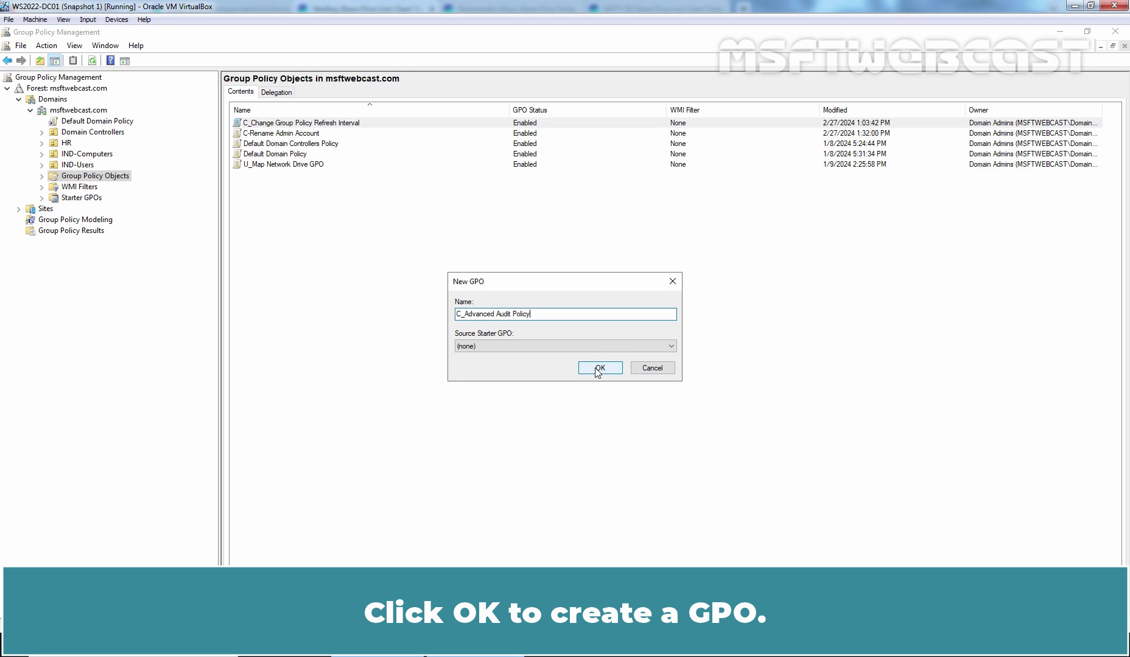
click(597, 369)
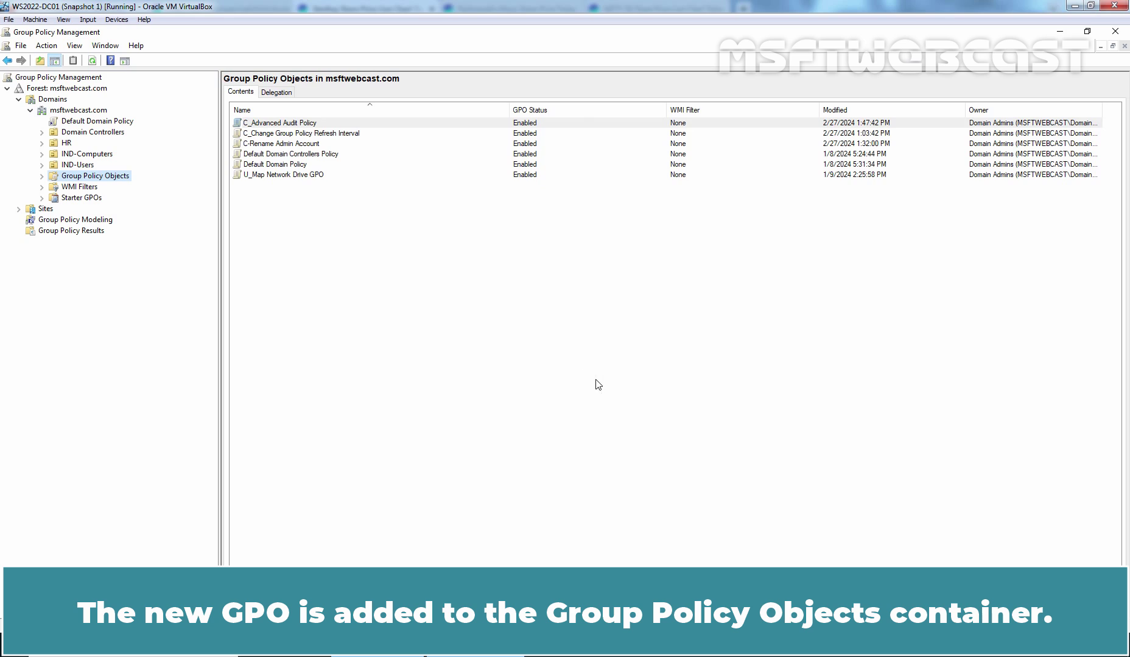
double_click(85, 178)
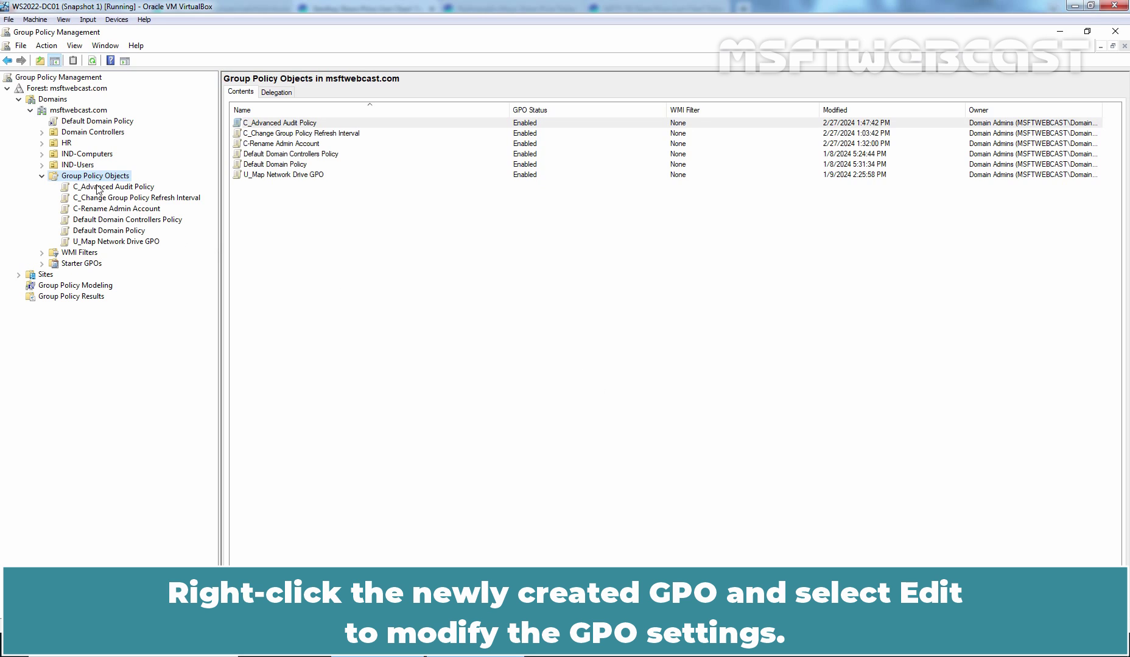
- Open C_Advanced Audit Policy in Group Policy Management Editor, maximized
click(107, 188)
right_click(107, 189)
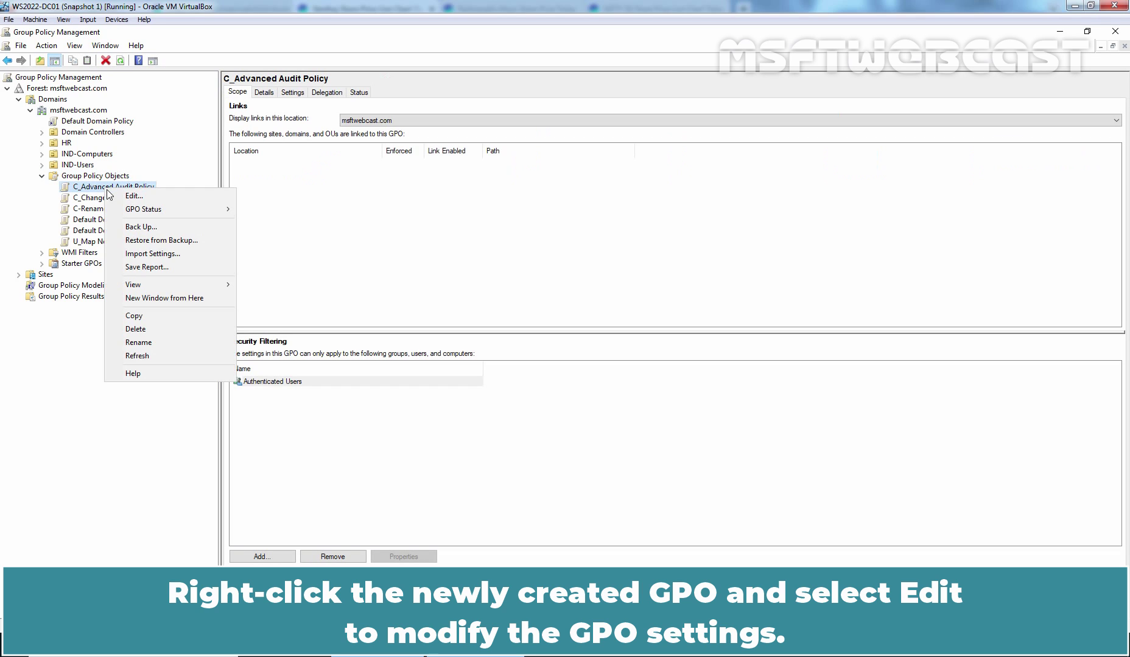
click(151, 202)
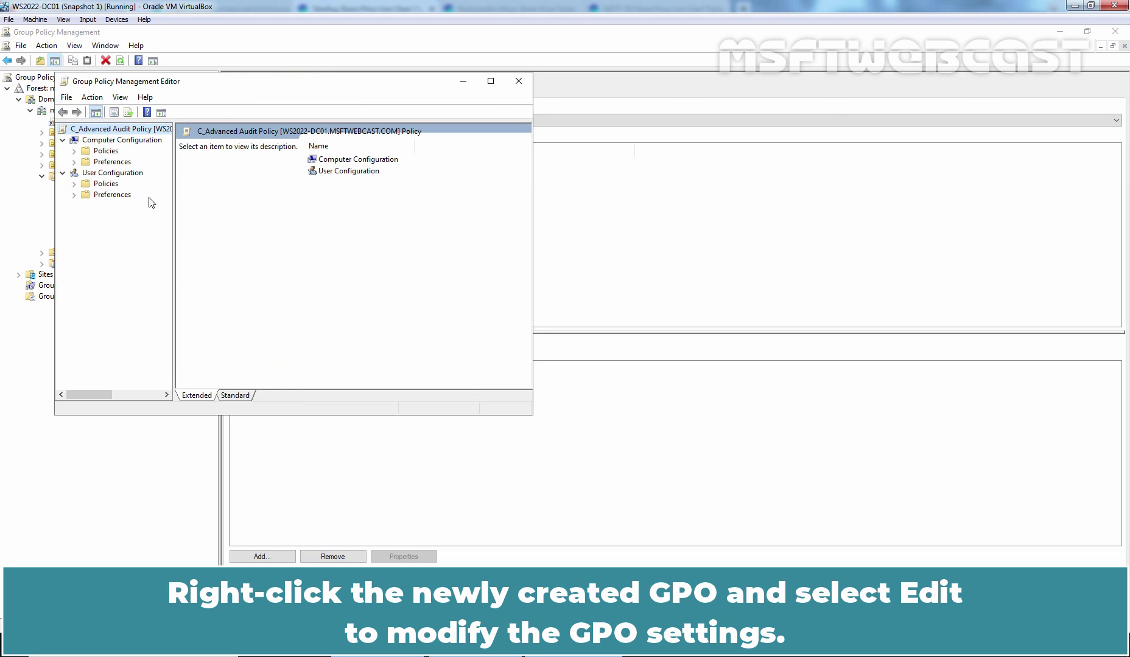
click(490, 82)
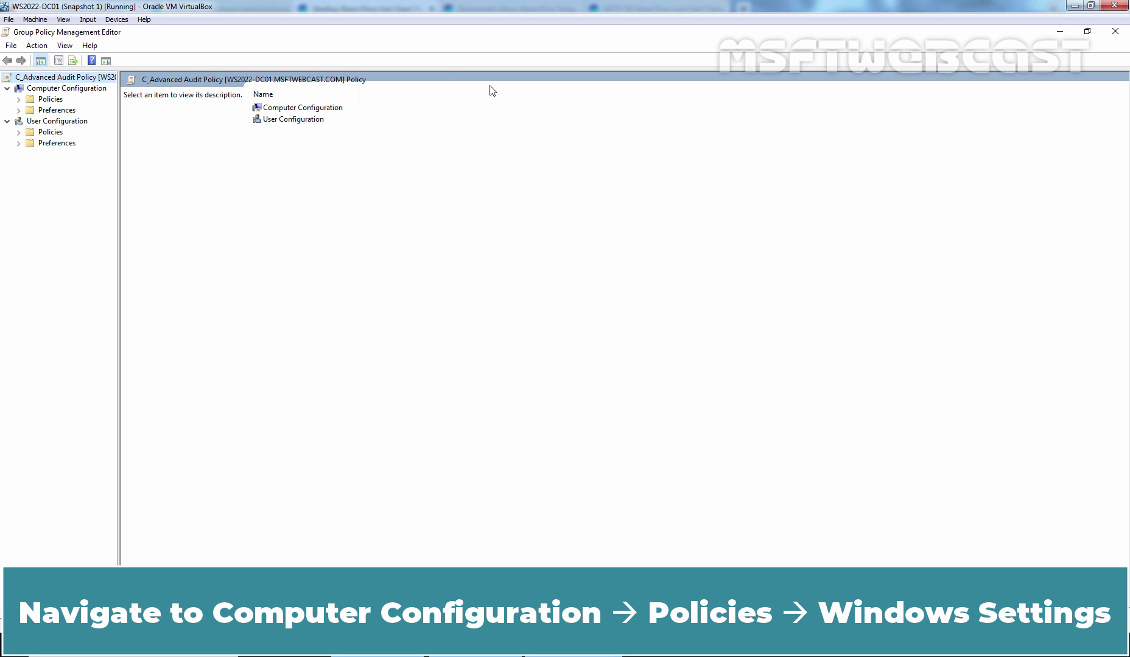
- Navigate to Computer Configuration > Policies > Windows Settings > Security Settings > Local Policies > Audit Policy
click(91, 88)
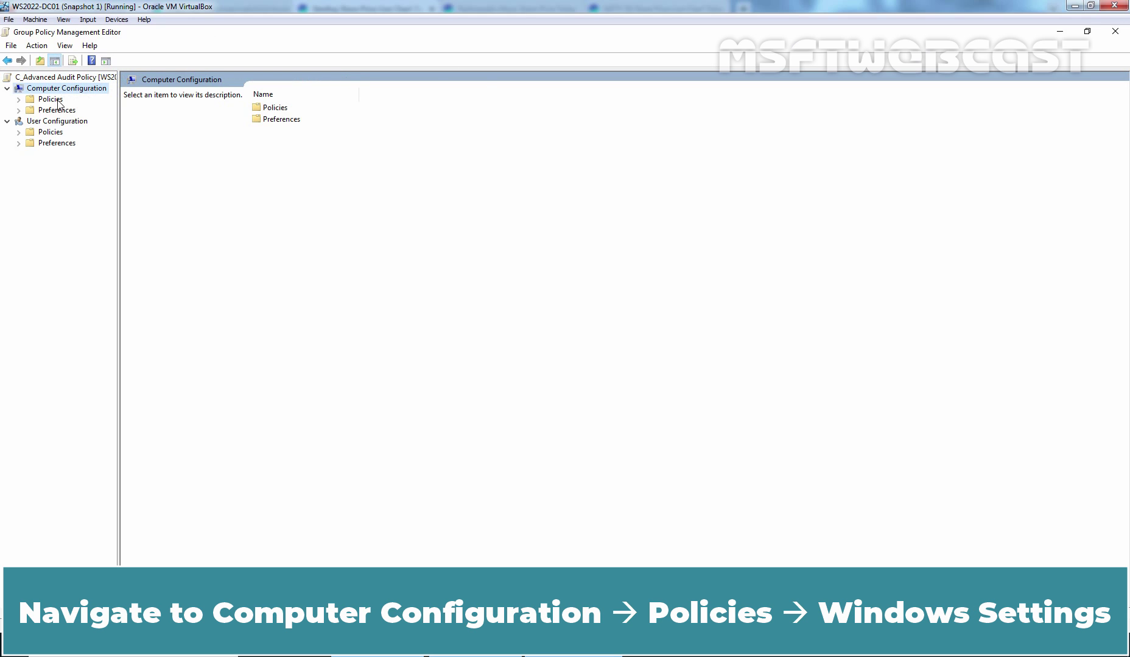
double_click(55, 100)
click(76, 121)
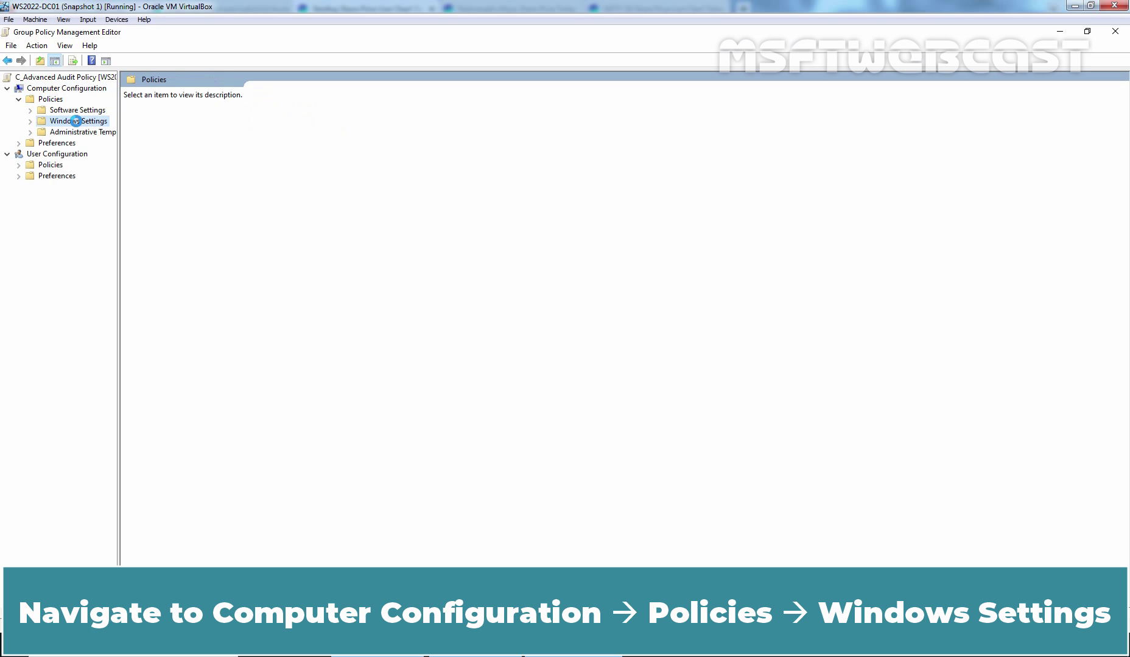
double_click(75, 121)
double_click(87, 155)
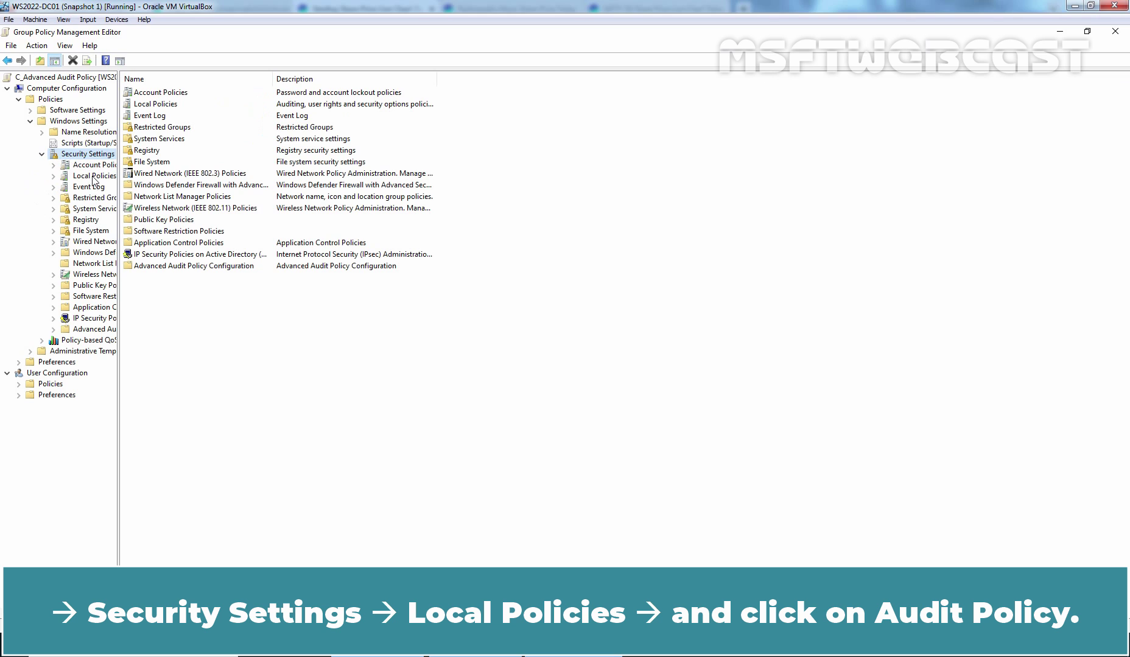
double_click(94, 177)
click(92, 187)
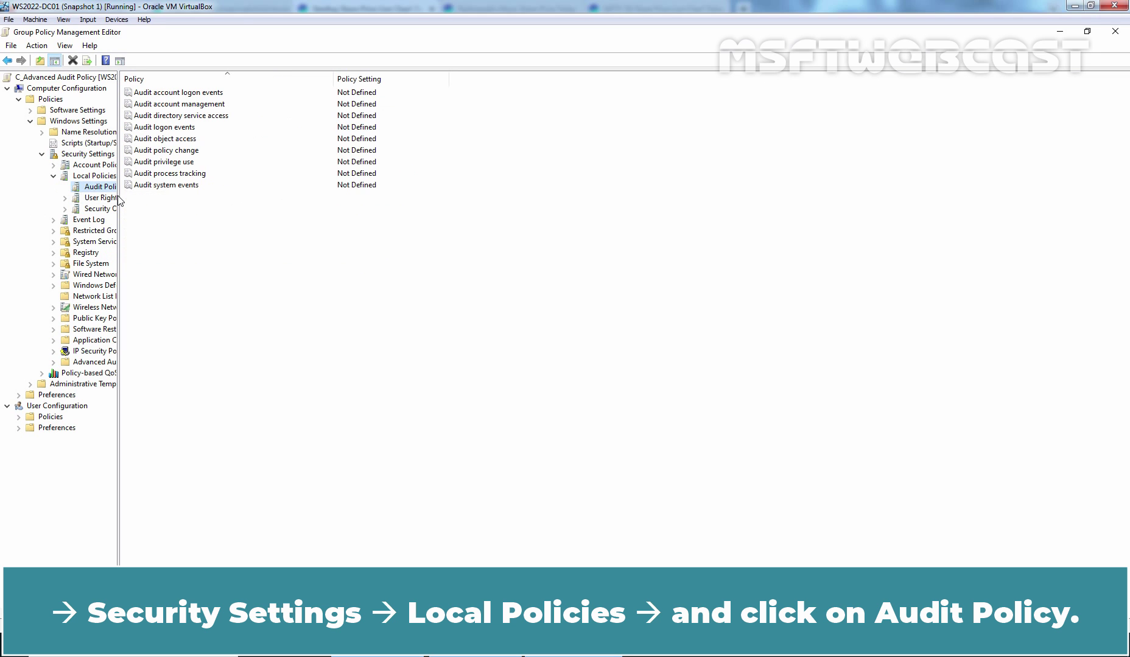
drag(150, 200, 228, 212)
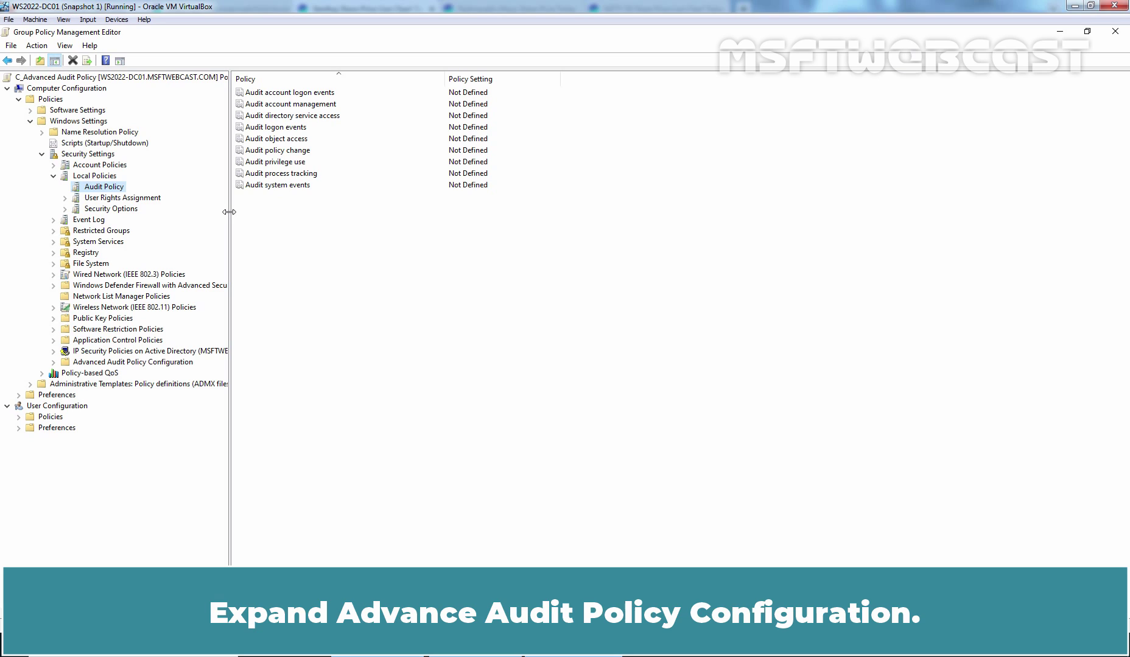
- Expand Advanced Audit Policy Configuration > Audit Policies and display the Logon/Logoff subcategories
double_click(150, 363)
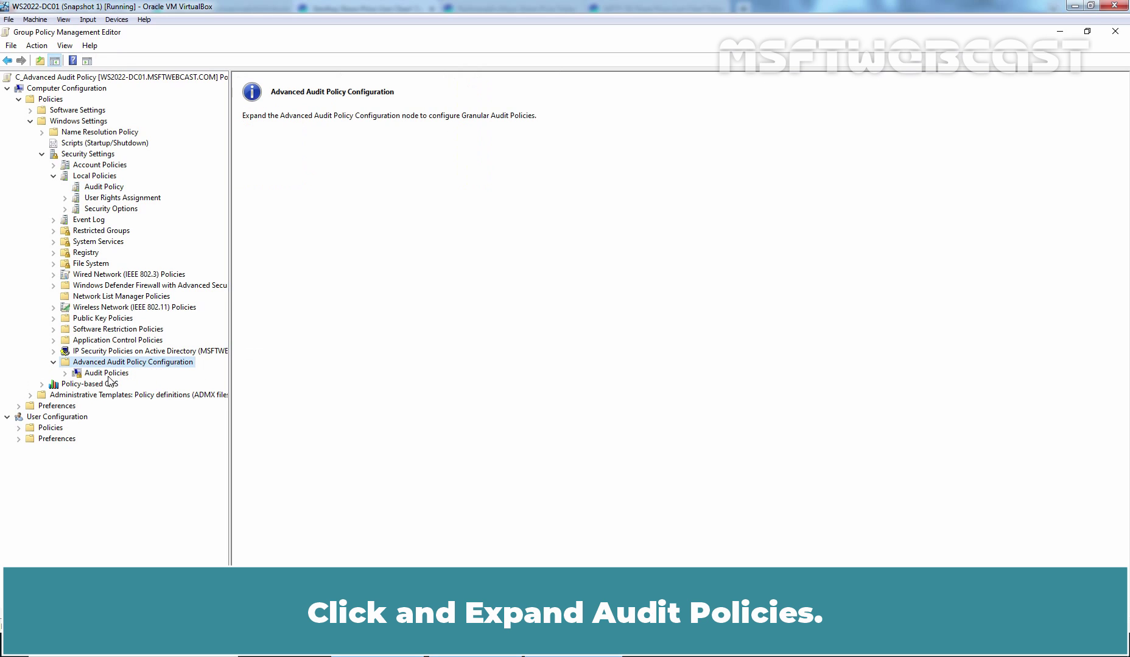
double_click(108, 374)
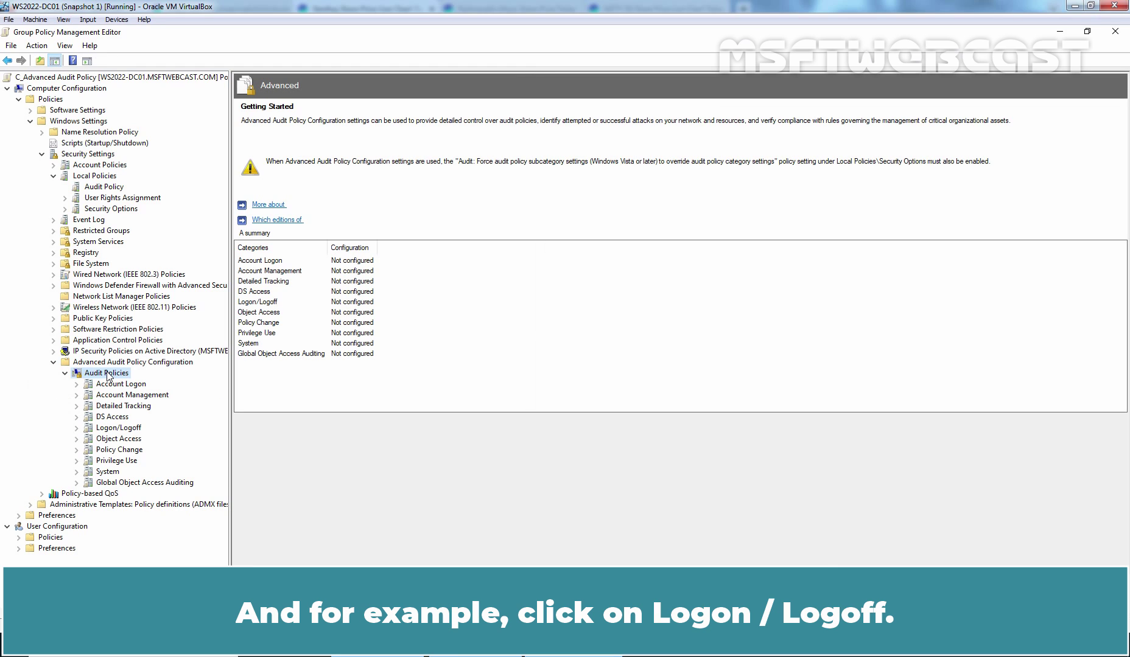
click(118, 431)
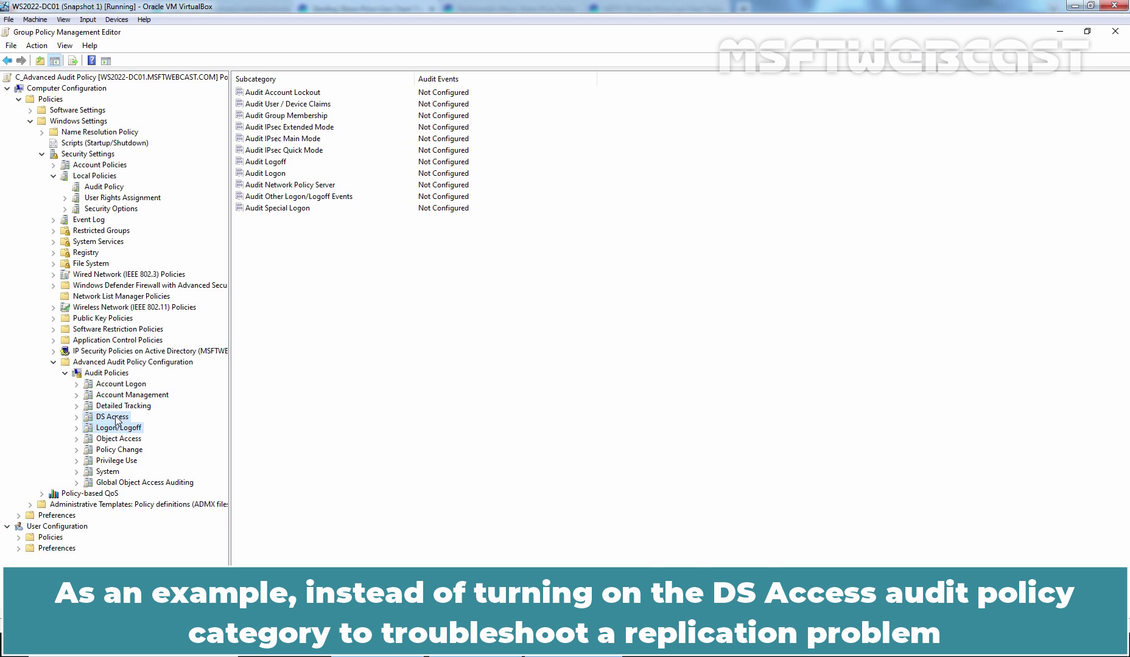
- Review the four DS Access subcategories, then return to the nine basic Audit Policy settings
click(116, 418)
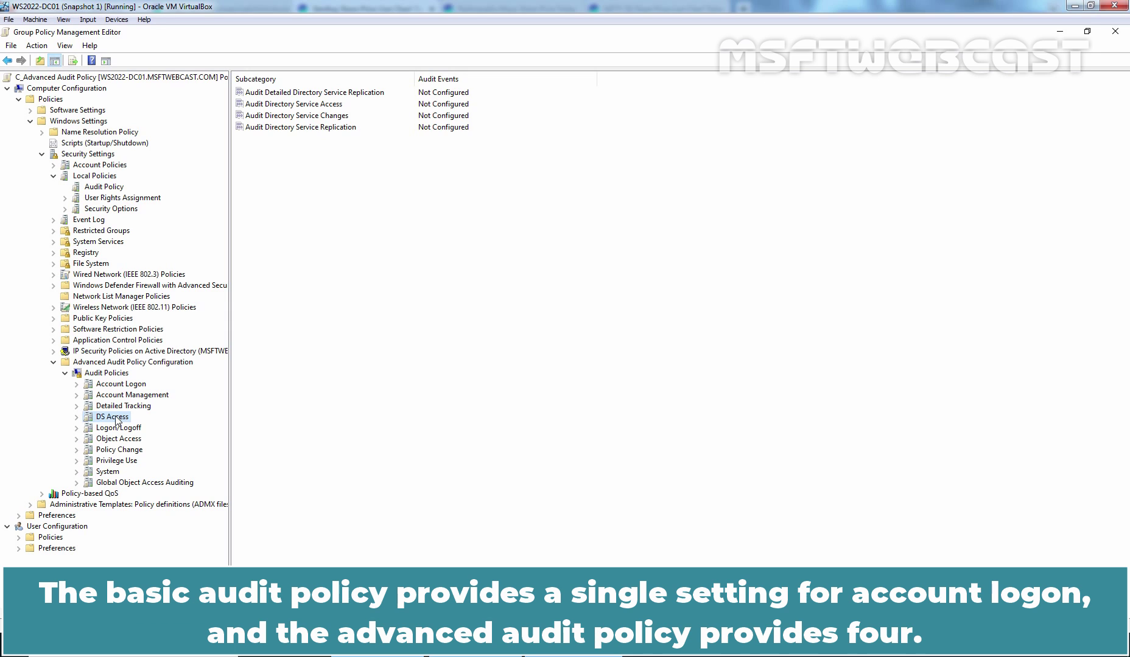
click(97, 188)
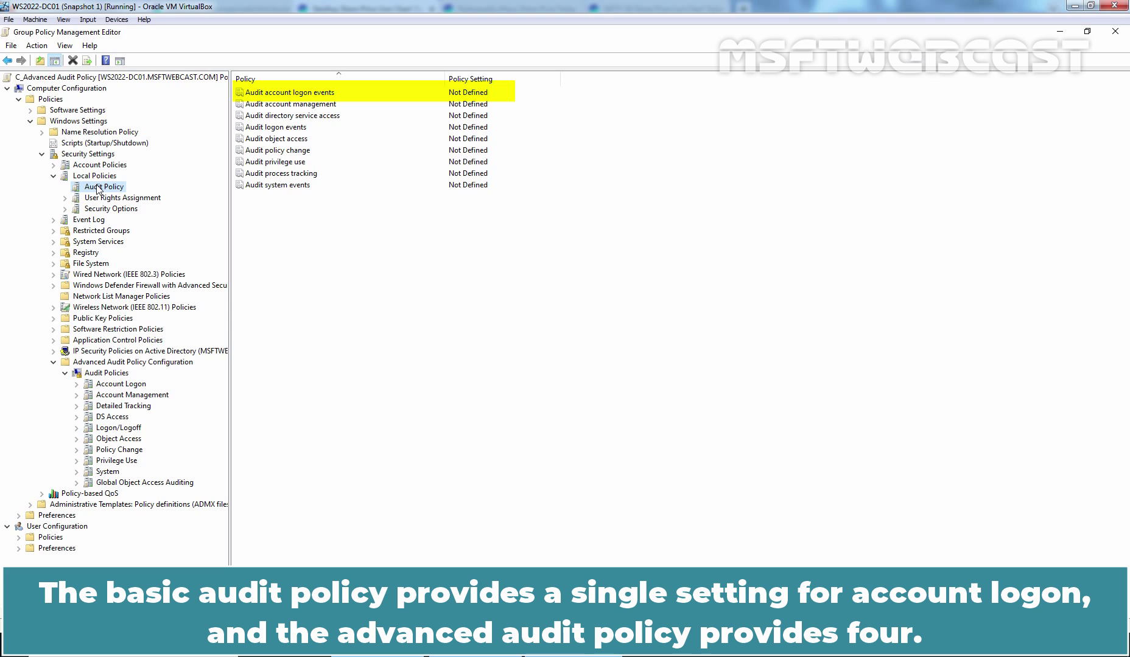
- Display the Account Logon subcategories, including Audit Credential Validation, all Not Configured
click(117, 388)
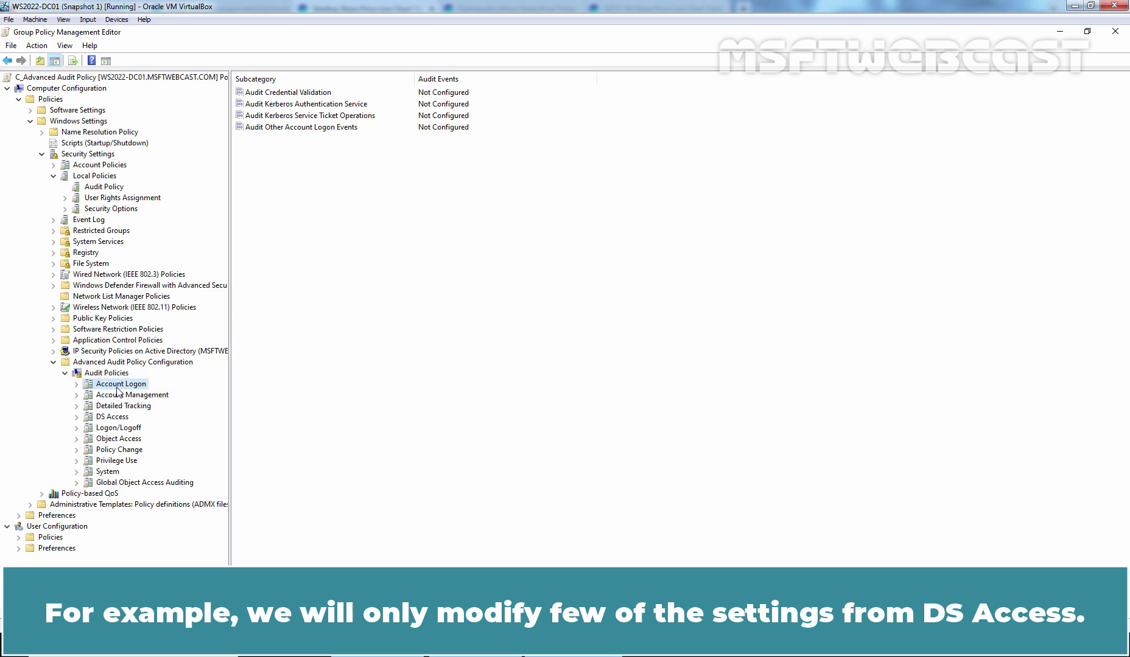
- Configure Audit Directory Service Changes under DS Access to audit both Success and Failure
click(114, 417)
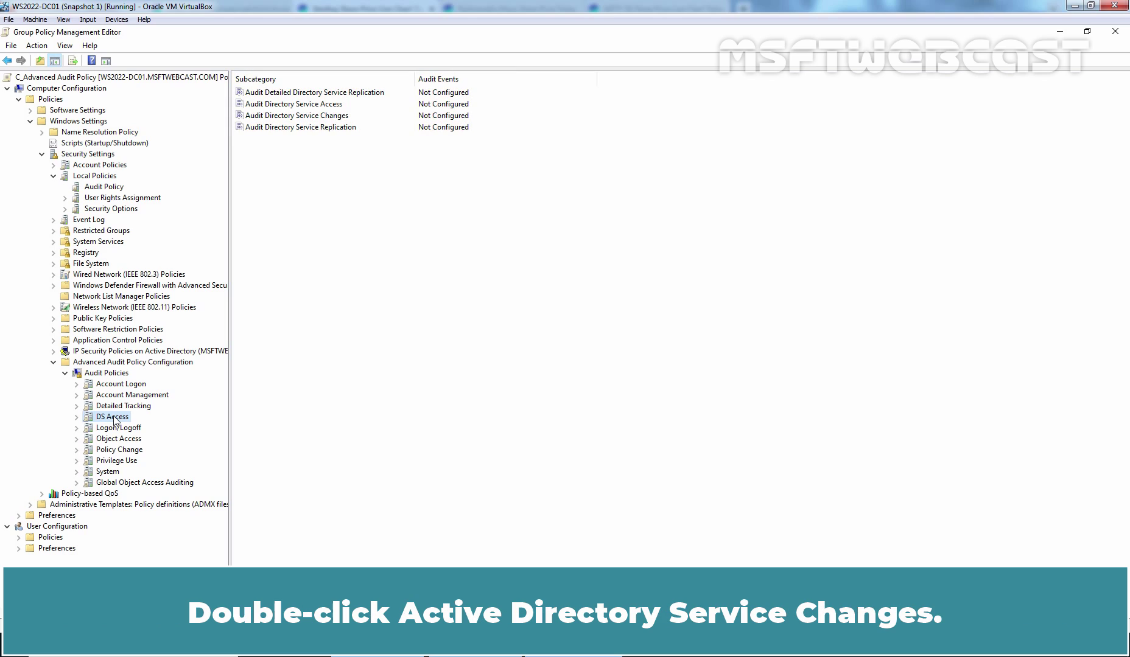
double_click(296, 117)
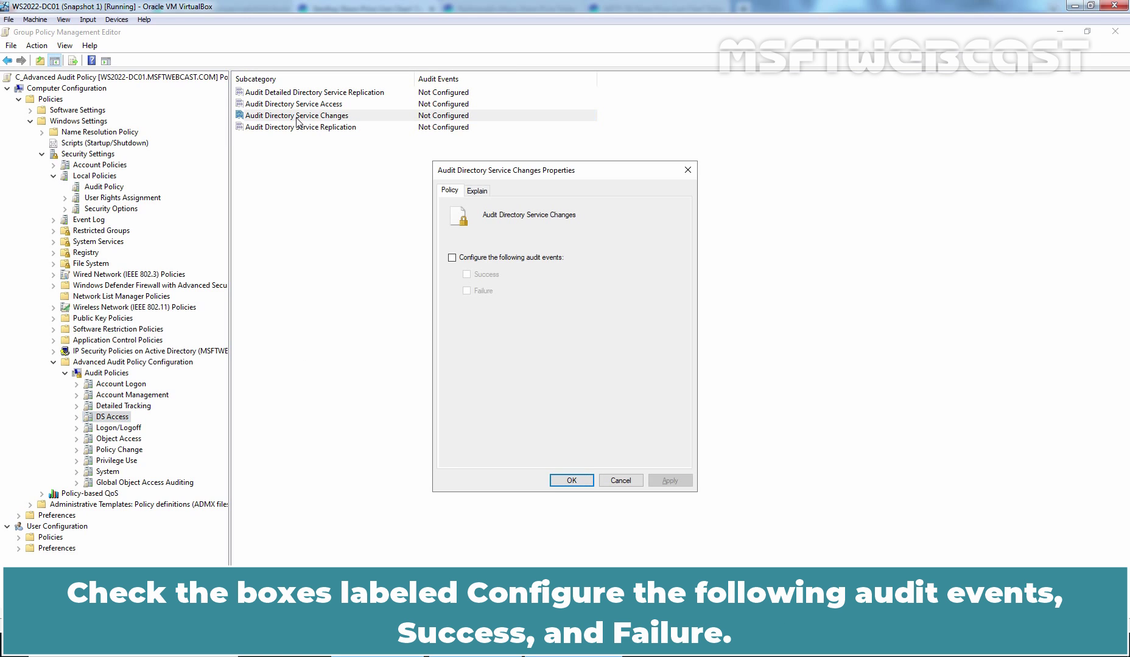
click(511, 259)
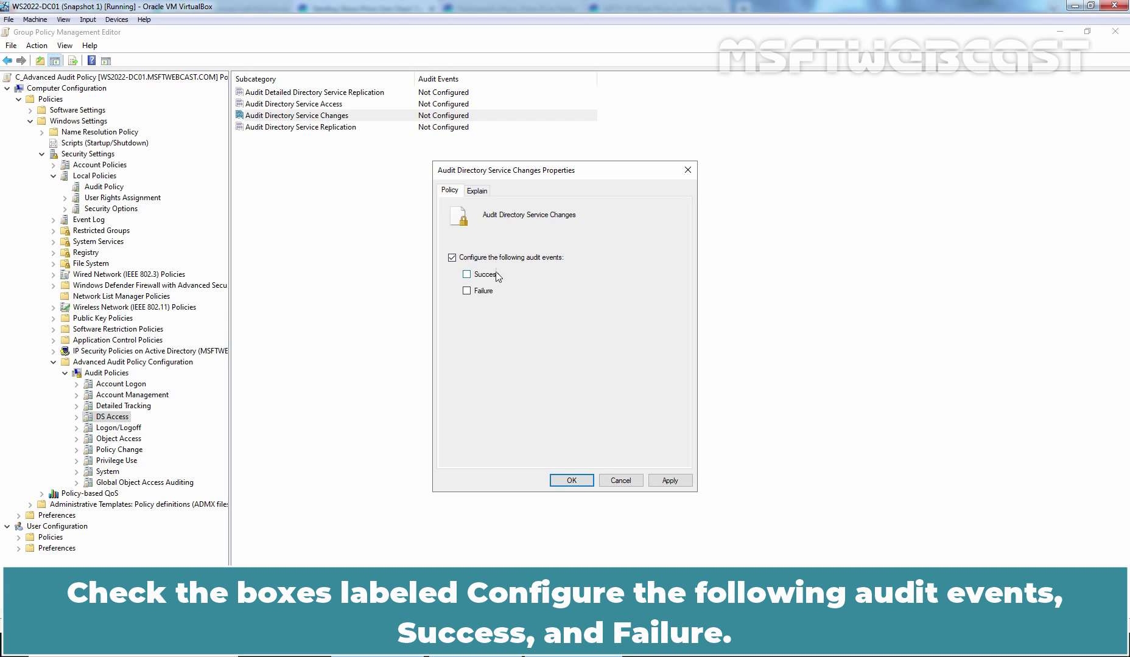
click(491, 275)
click(484, 292)
click(478, 192)
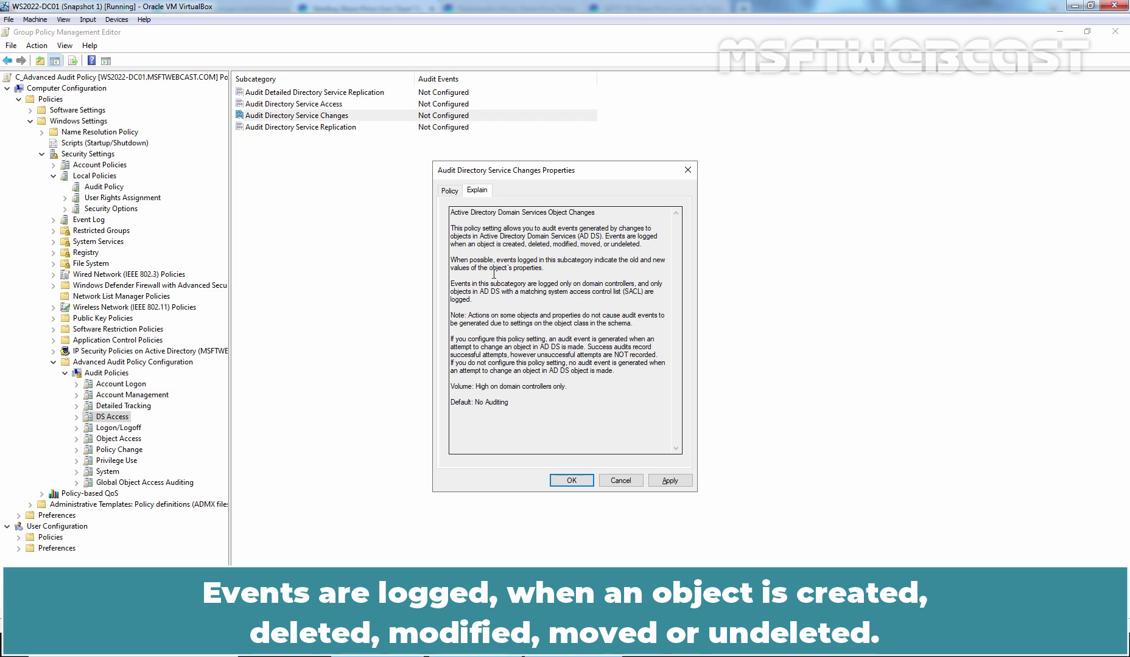
click(676, 484)
click(571, 481)
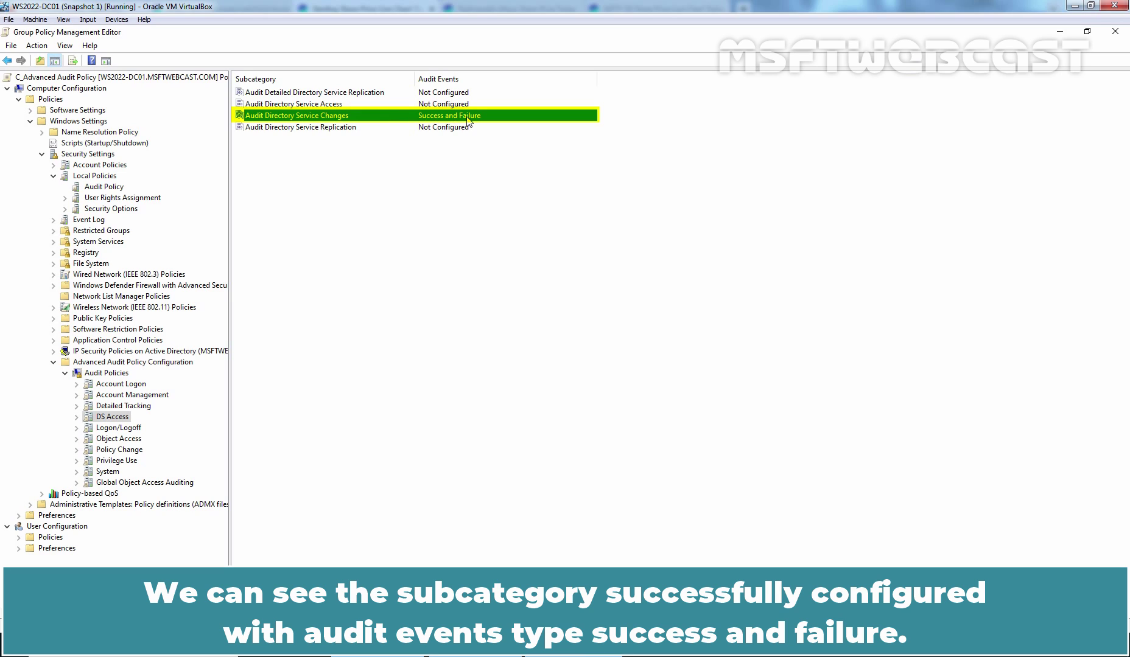
- Configure Audit File System under Object Access to audit both Success and Failure
click(110, 439)
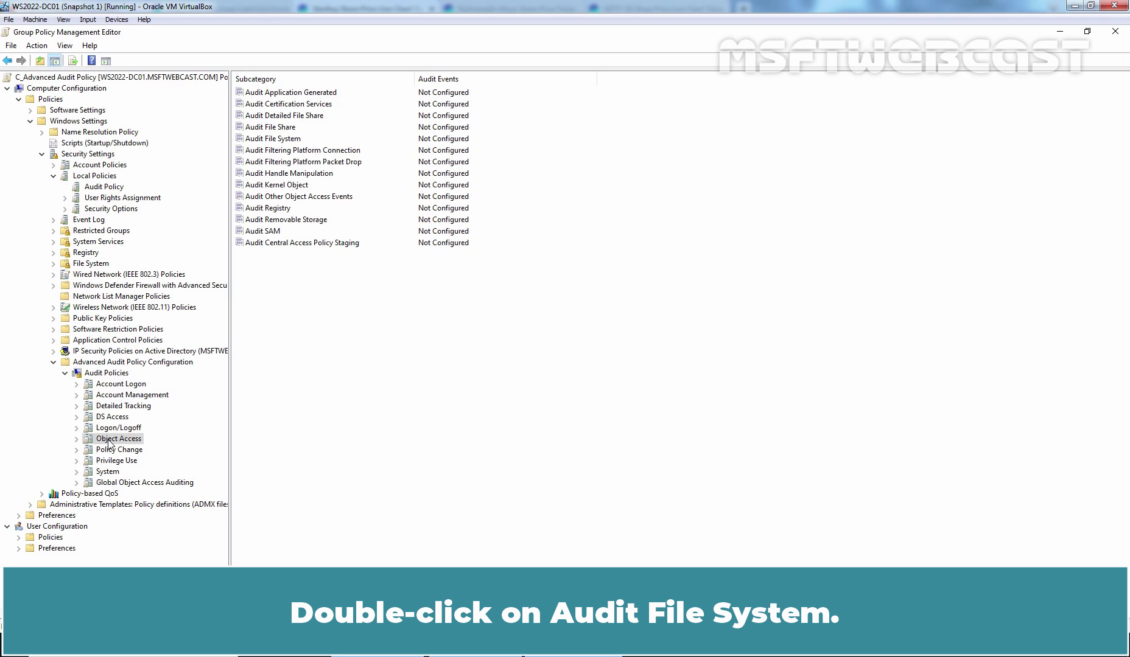
double_click(280, 139)
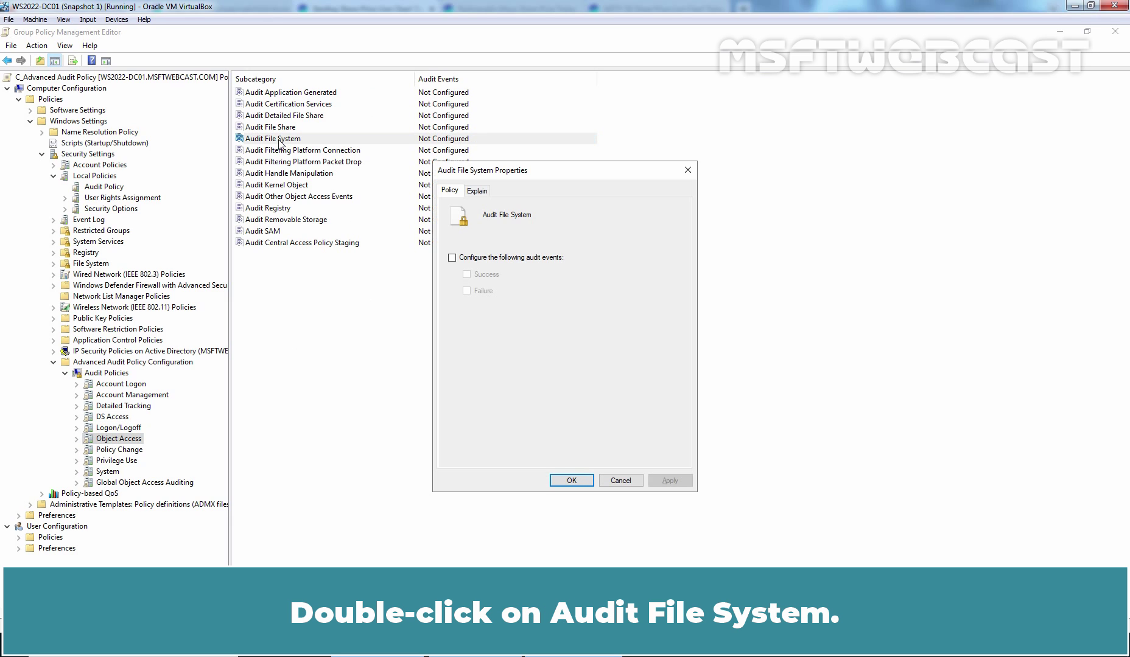
click(473, 261)
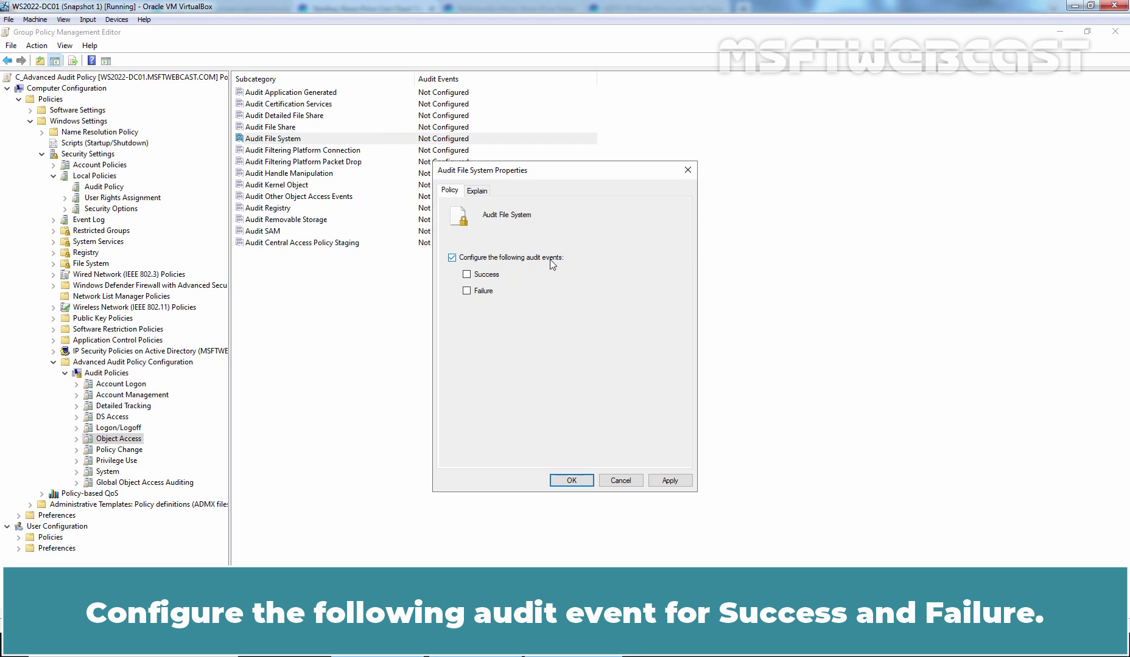
click(467, 275)
click(467, 292)
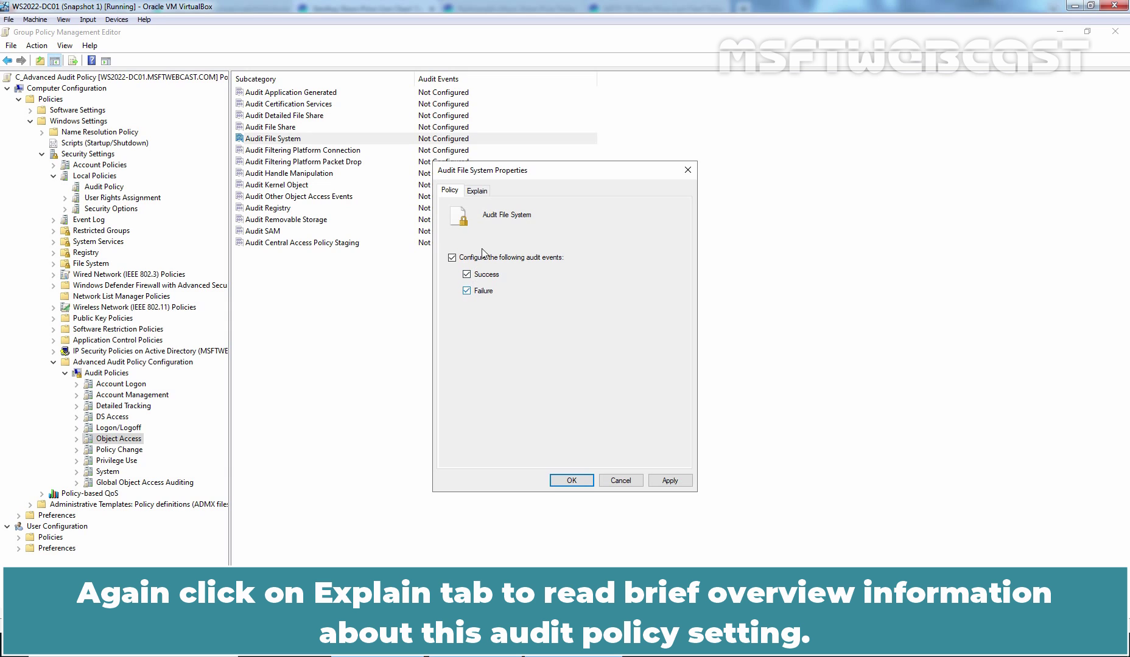
click(478, 193)
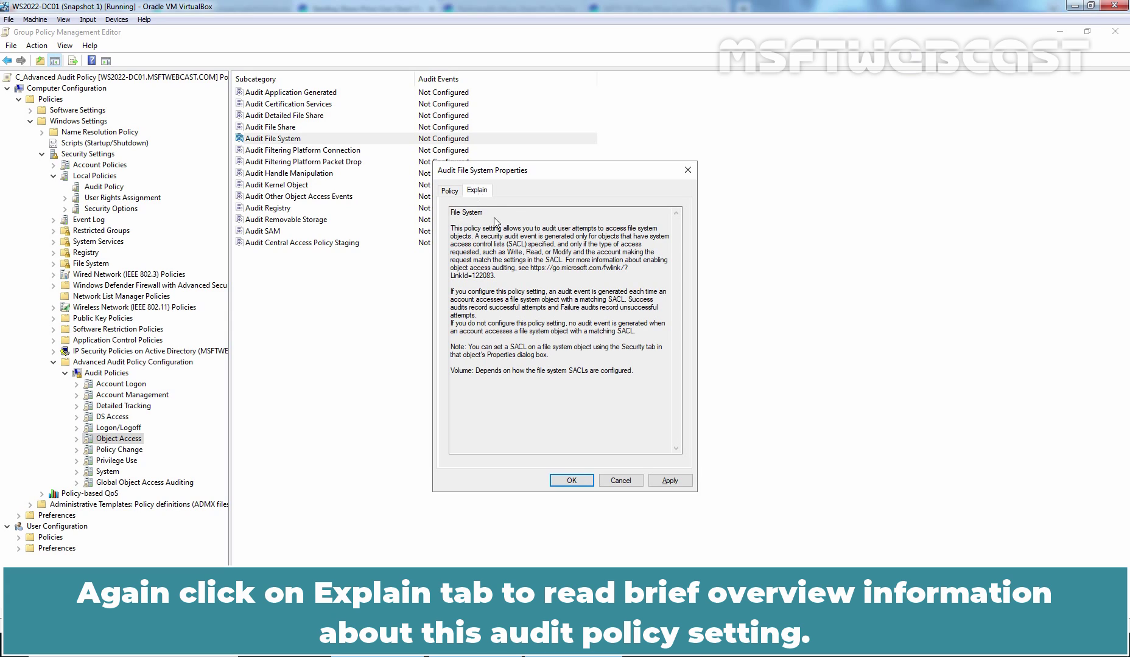
click(669, 480)
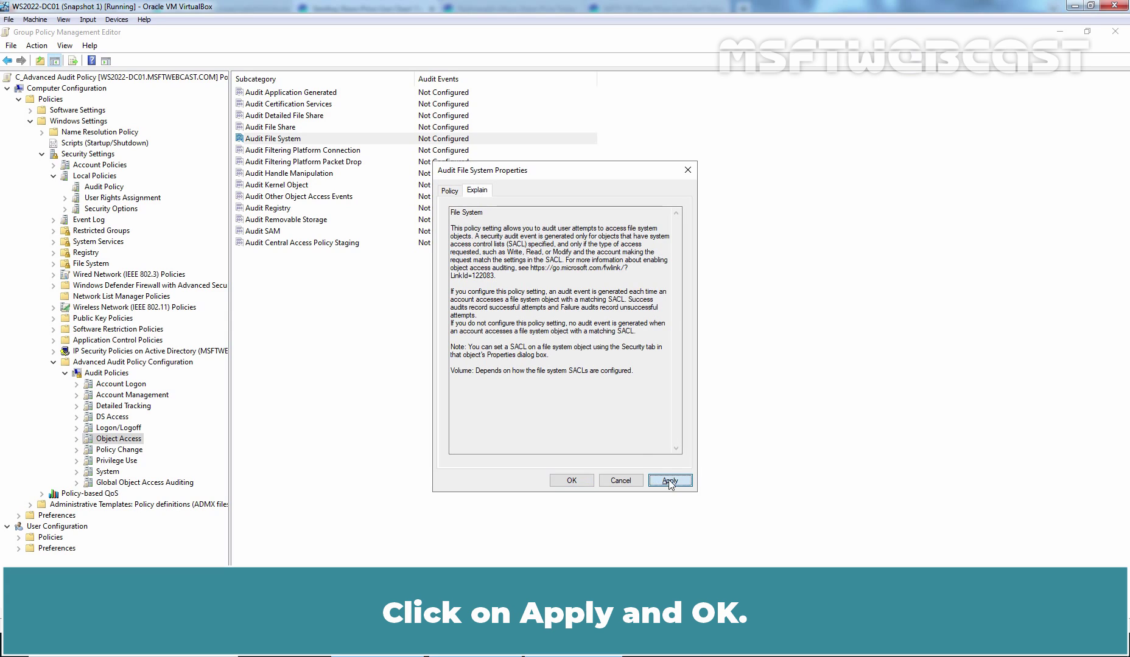
click(573, 481)
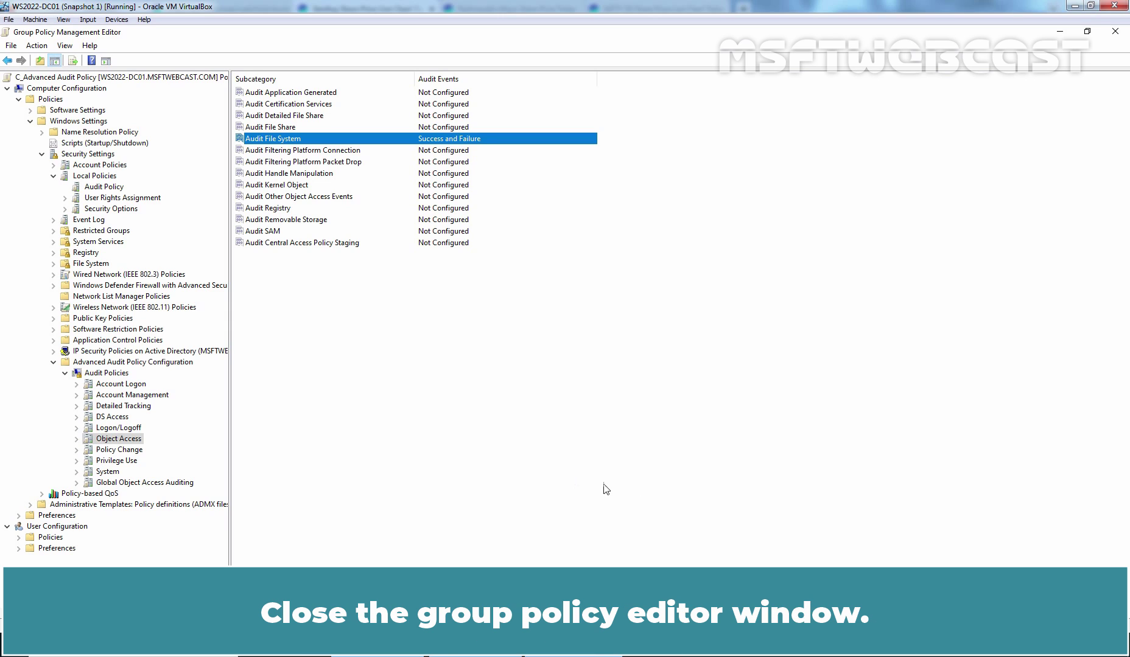
- Close the editor and pick C_Advanced Audit Policy to link to the Domain Controllers OU
click(1115, 31)
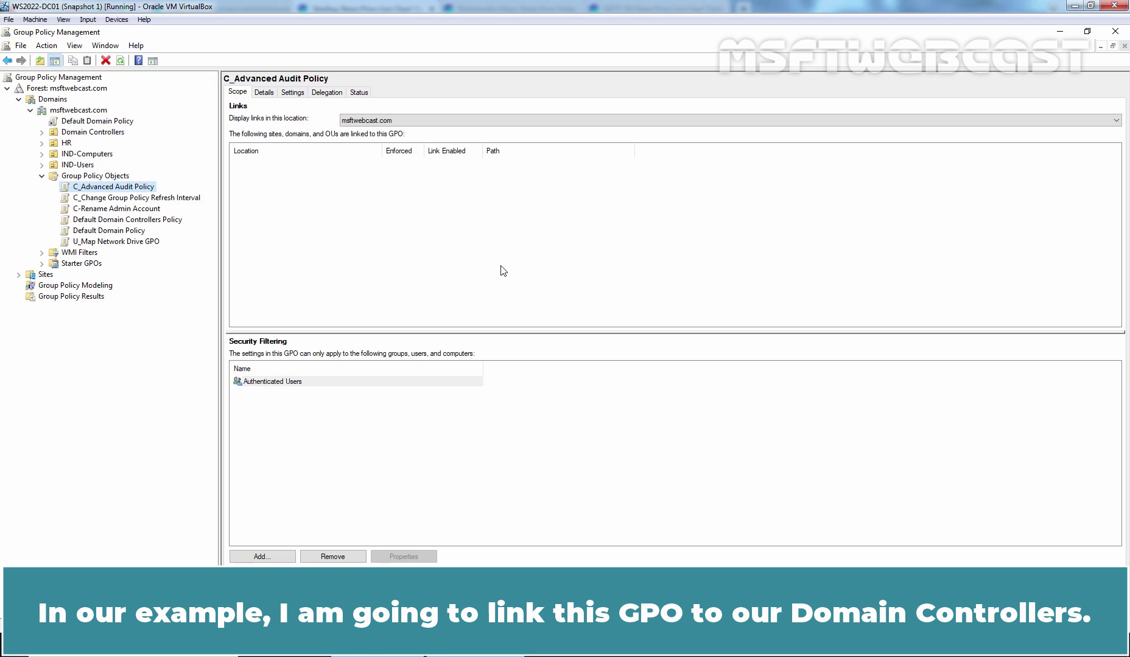
click(104, 133)
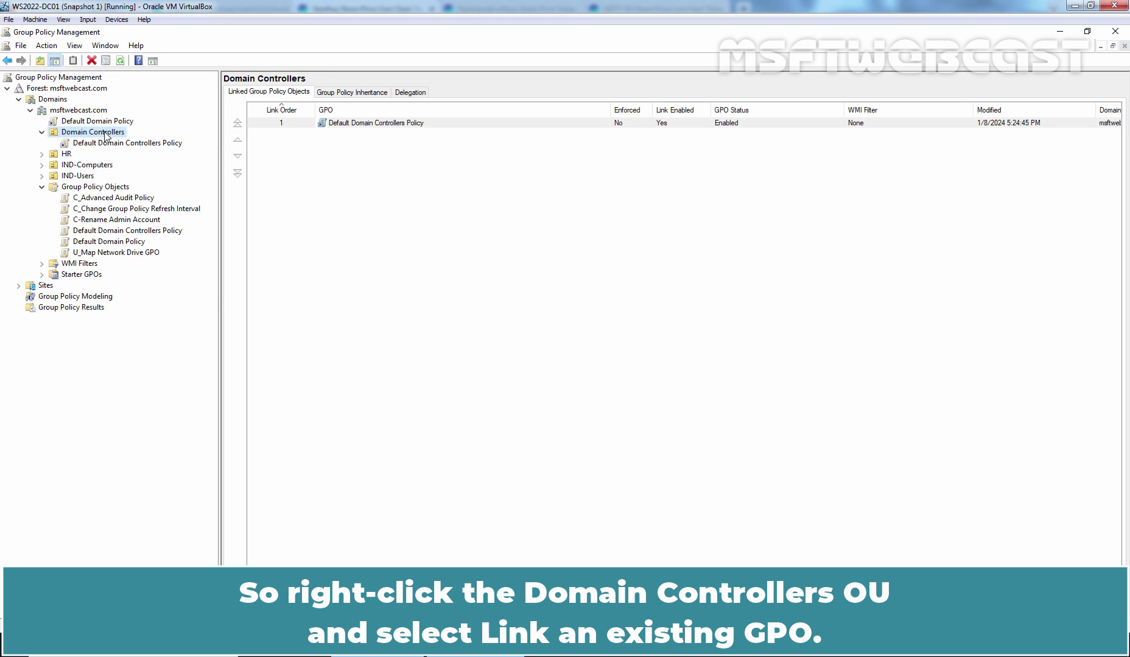
right_click(105, 134)
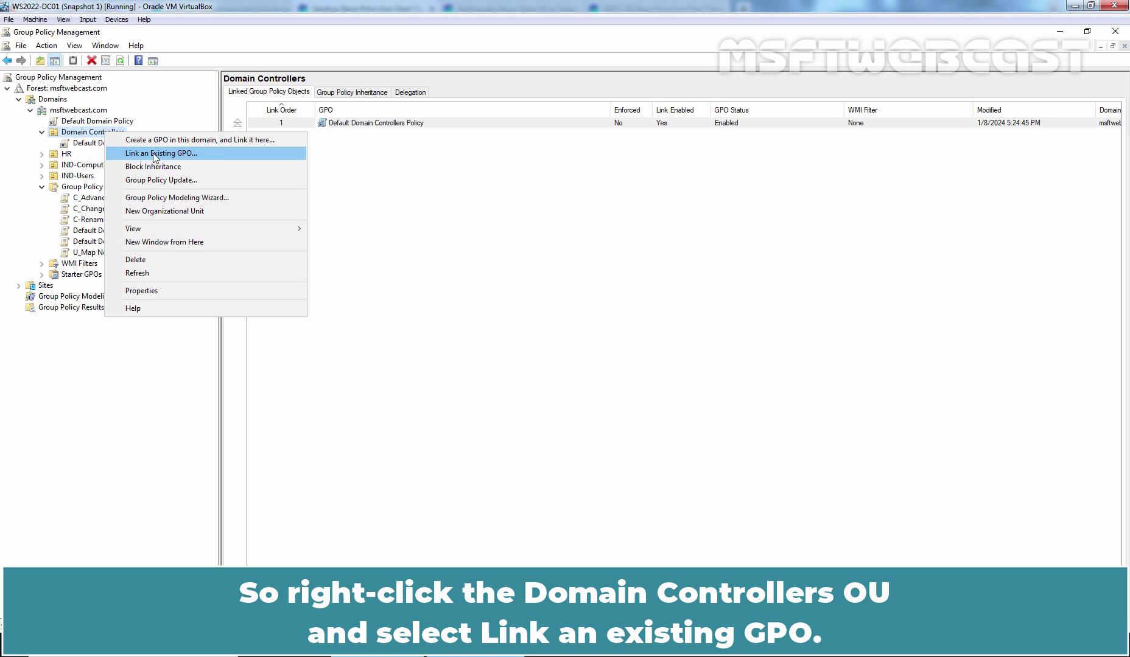
click(214, 156)
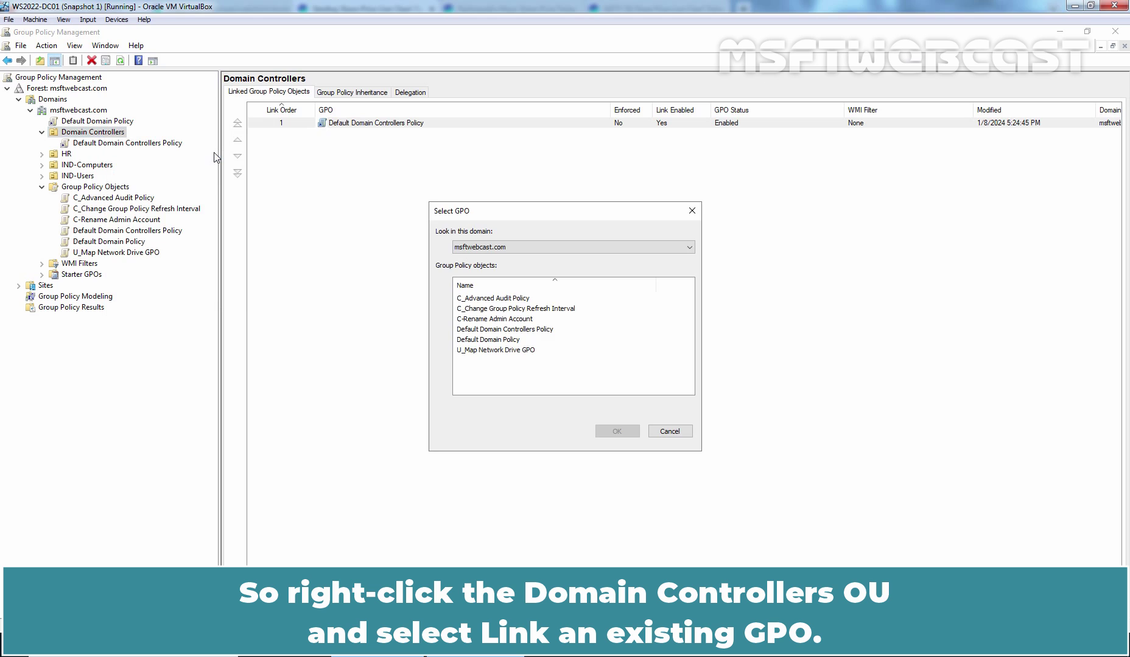
click(485, 298)
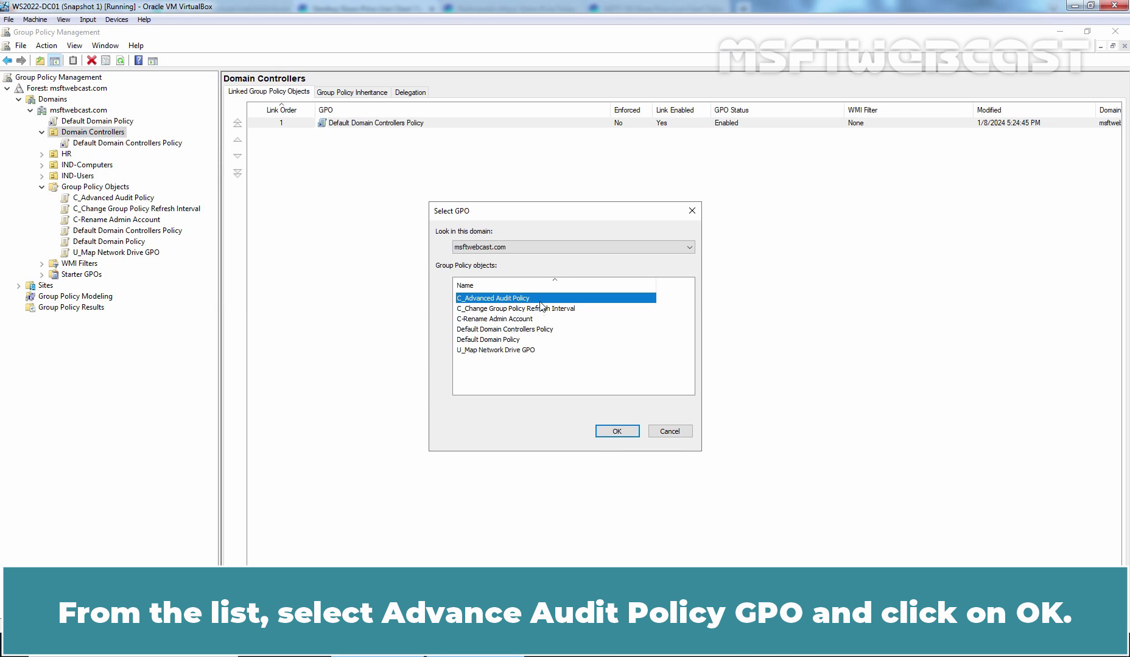
- Confirm the link, then force a Group Policy update on Domain Controllers, succeeding on 1 of 1
click(616, 431)
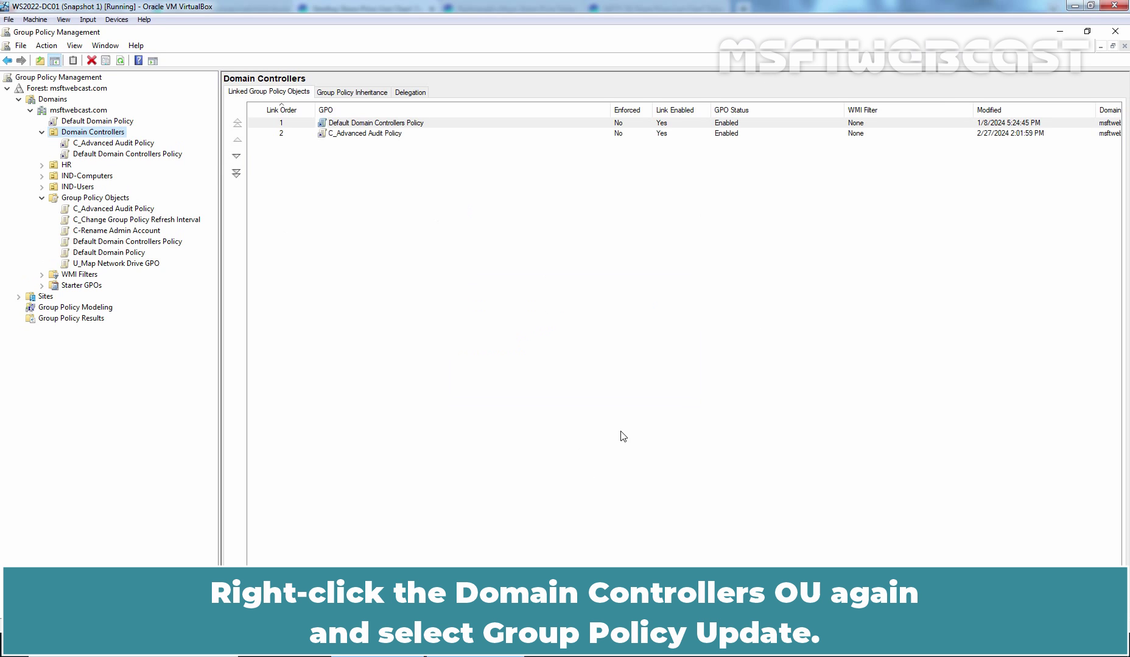
right_click(99, 131)
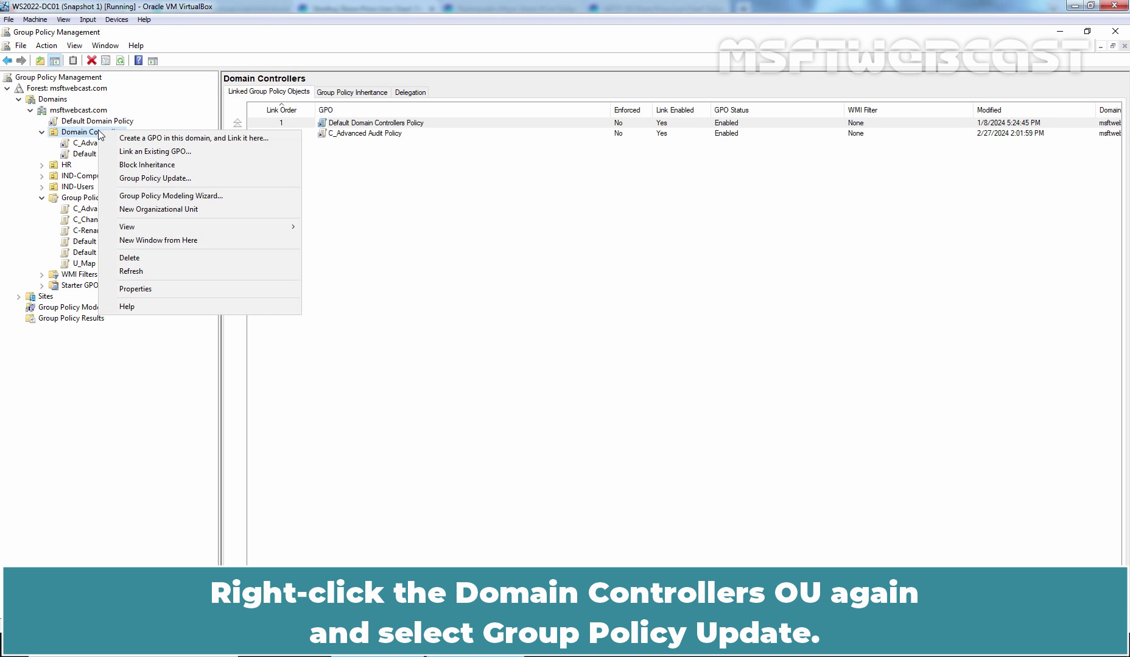
click(157, 178)
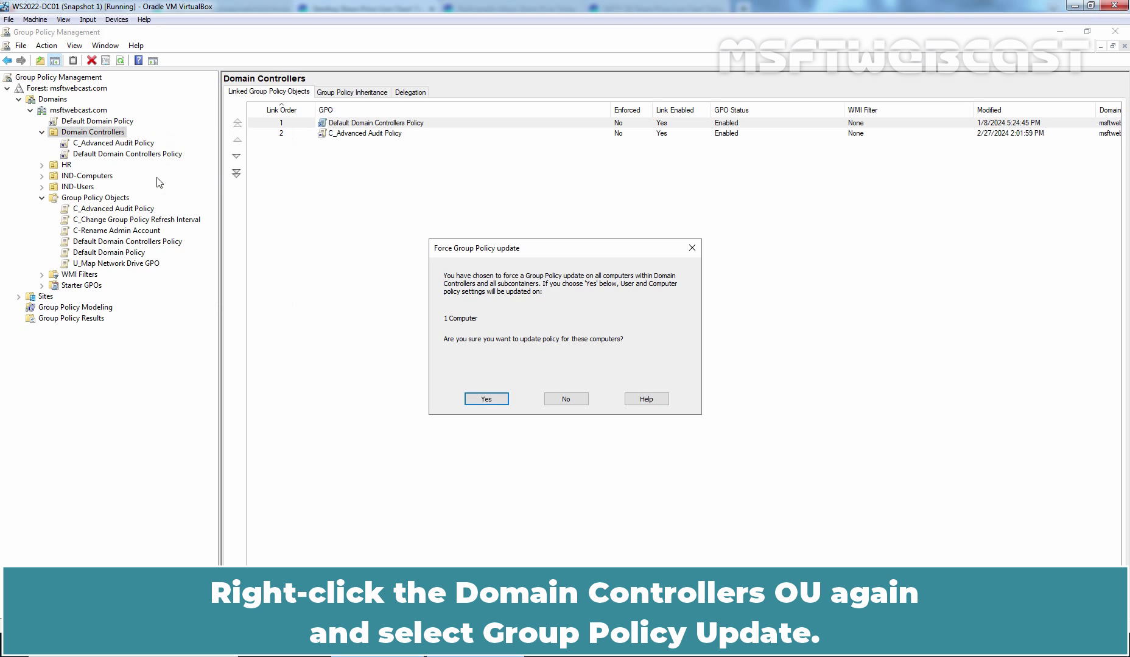
click(489, 402)
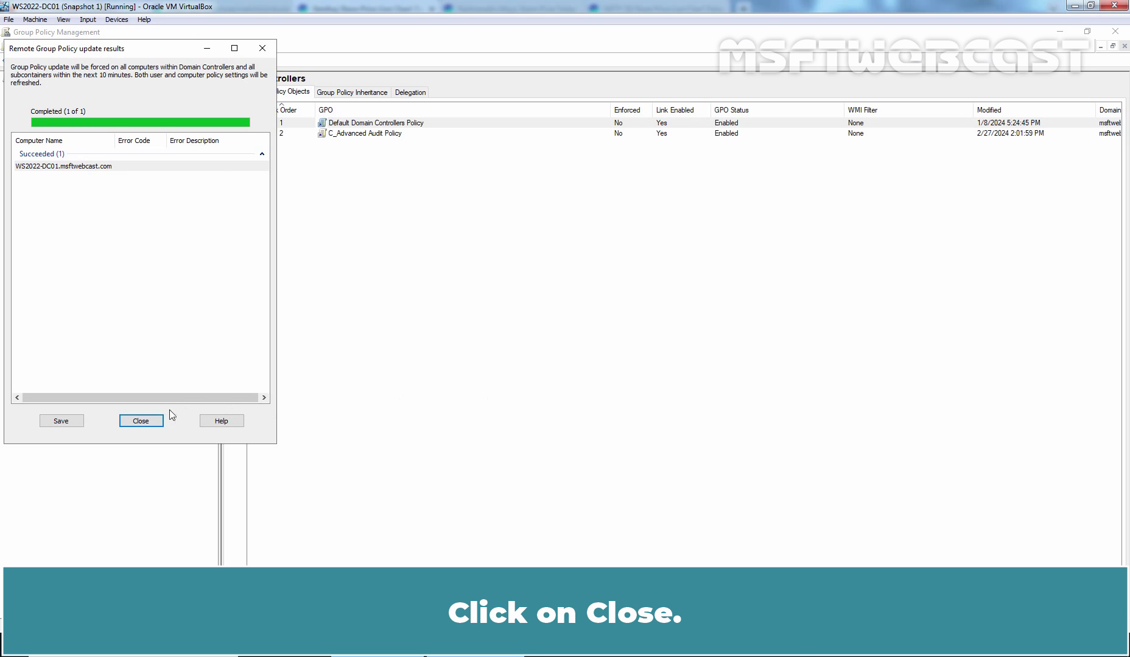
- Dismiss the results, run gpupdate /force in a cmd window, then exit it
click(143, 421)
key(super+r)
text(cmd)
key(Return)
text(gpupdate /force)
key(Return)
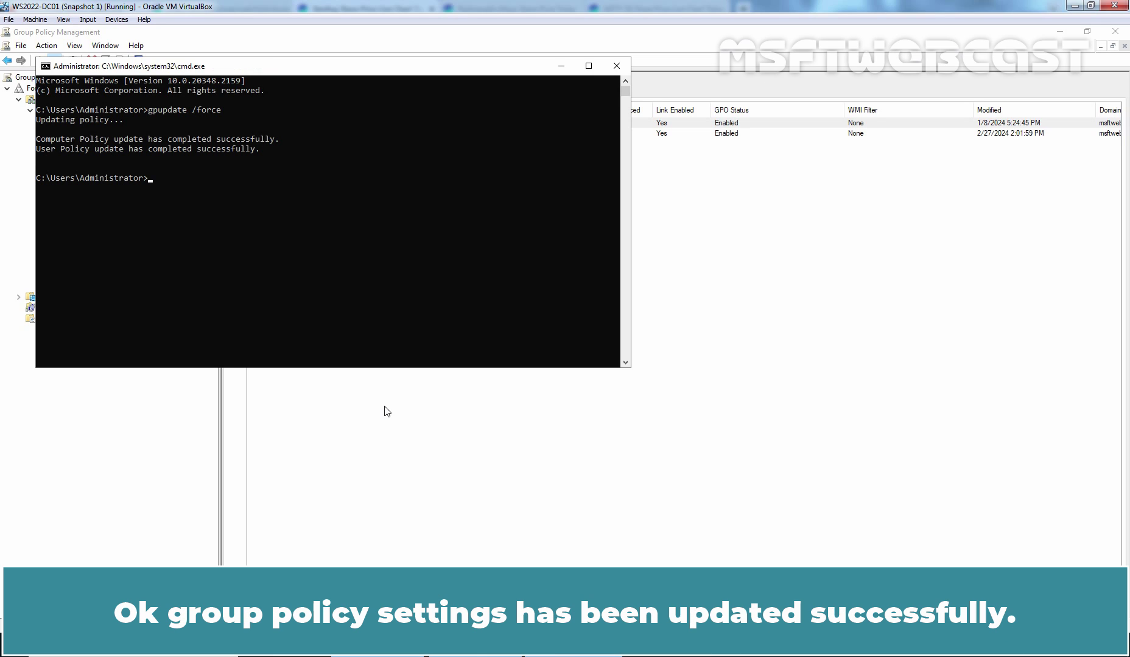
text(exit)
key(Return)
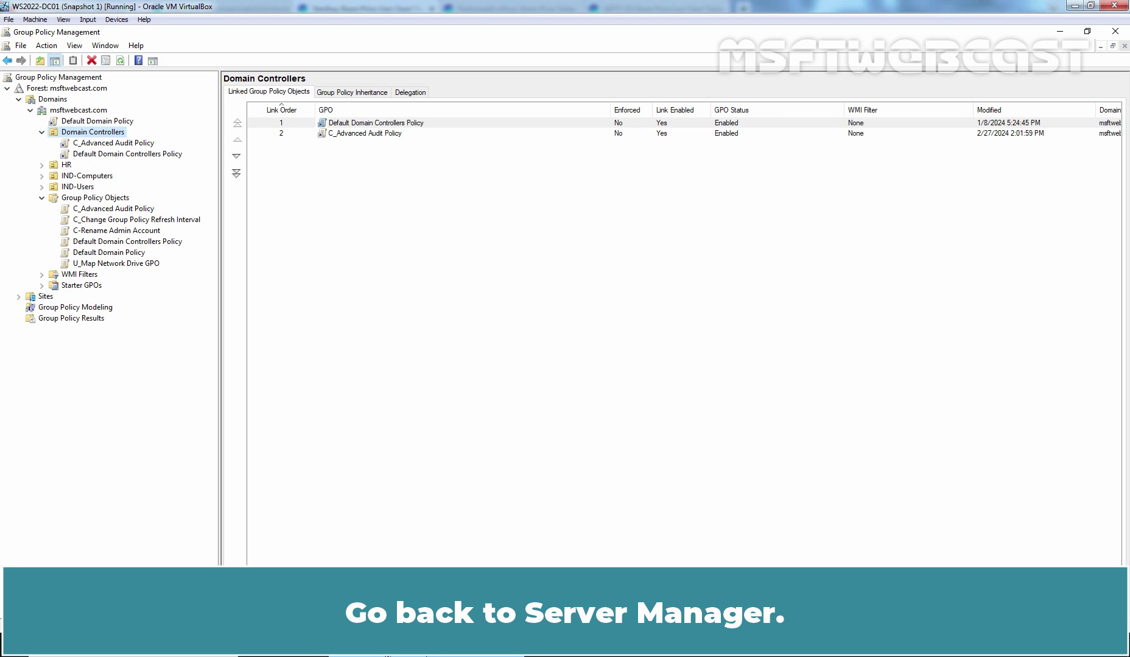
- Launch Event Viewer from Server Manager's Tools menu
key(alt+Tab)
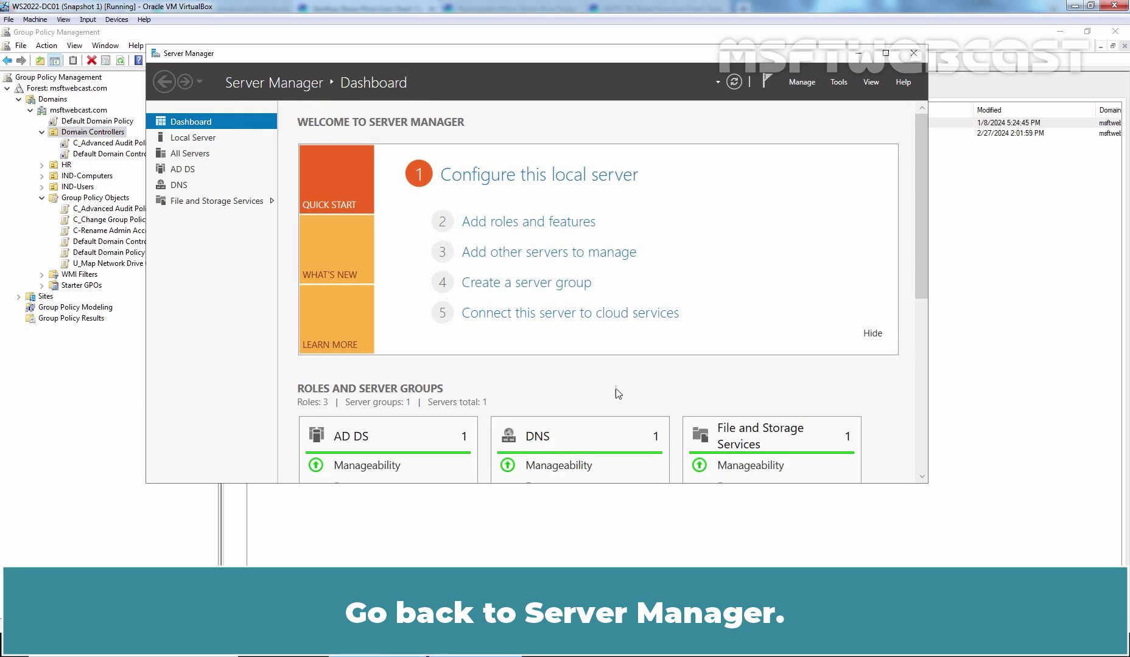
click(838, 84)
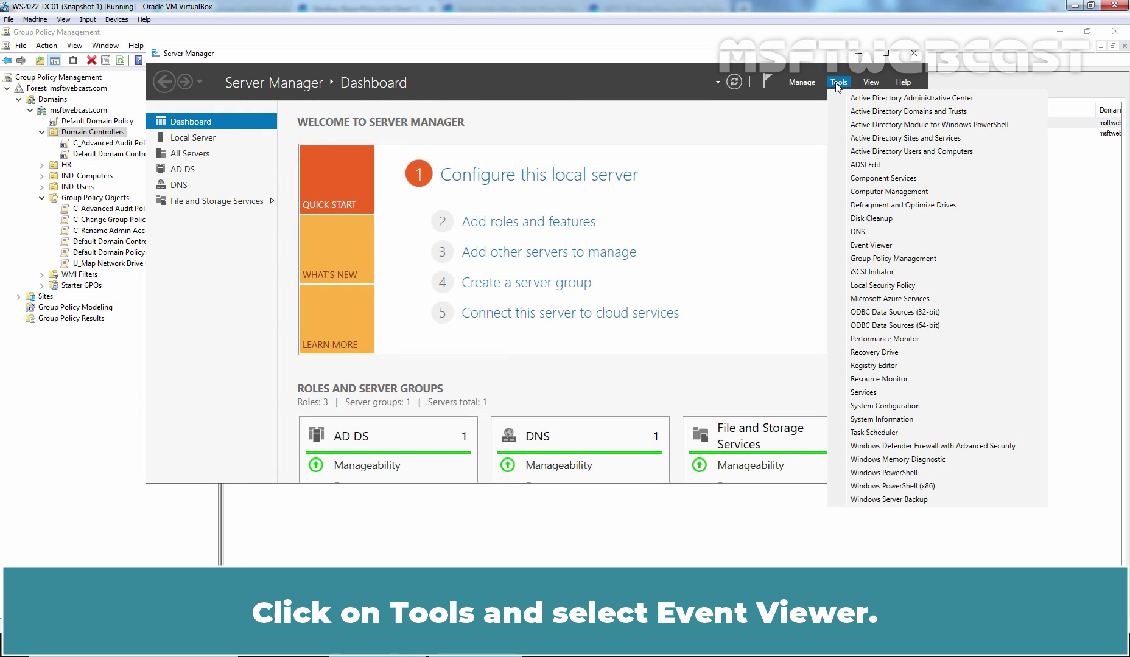
click(875, 245)
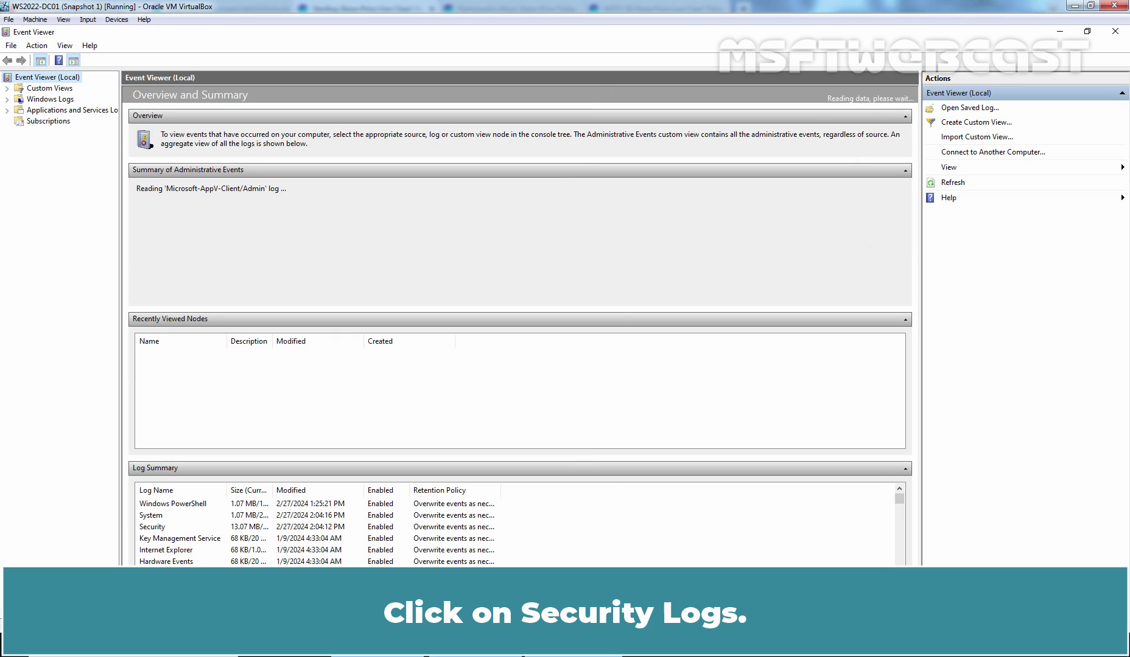
- Expand Windows Logs and display the Security log
click(50, 99)
click(54, 121)
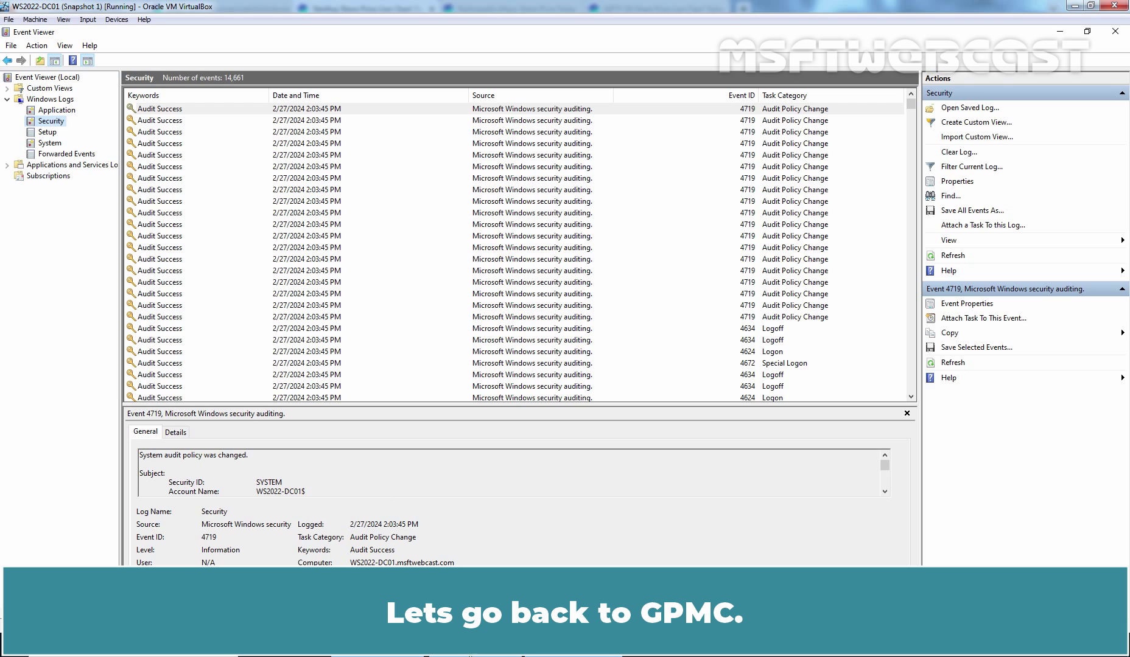
- Create a new GPO named 'Test GPO2' under Group Policy Objects
key(alt+Tab)
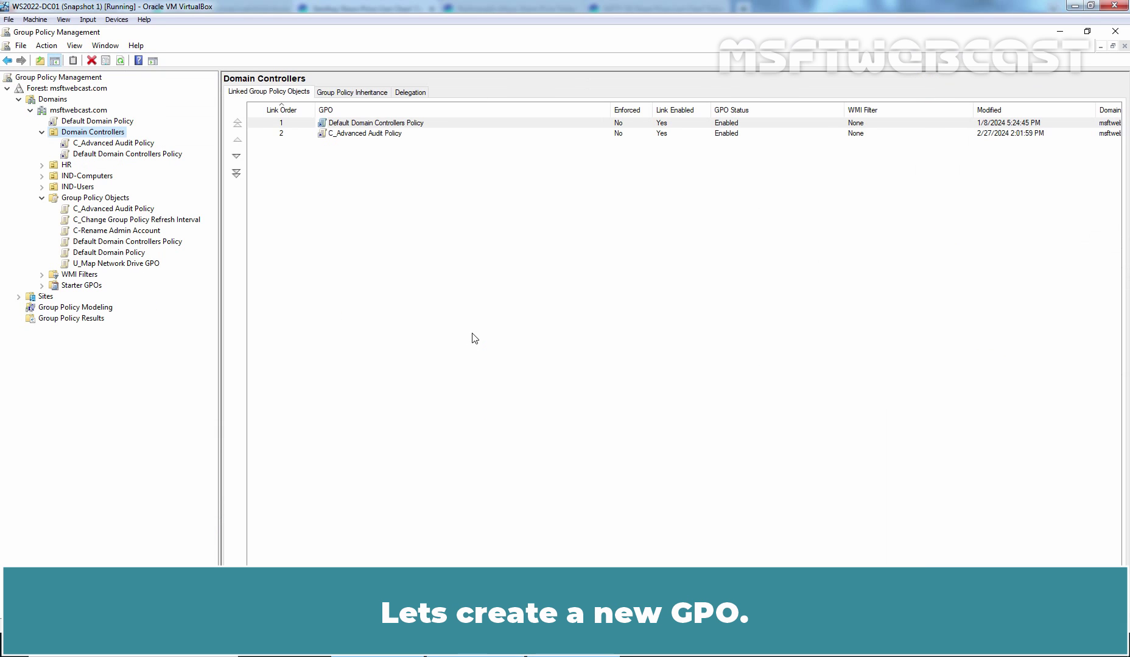
click(86, 199)
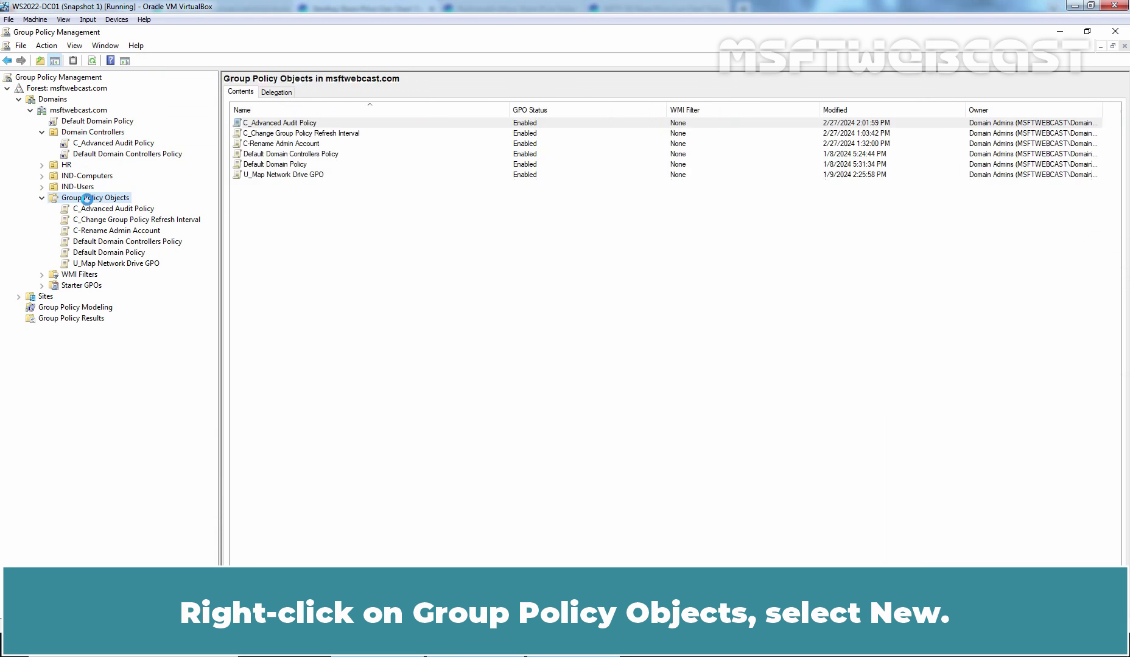
right_click(99, 200)
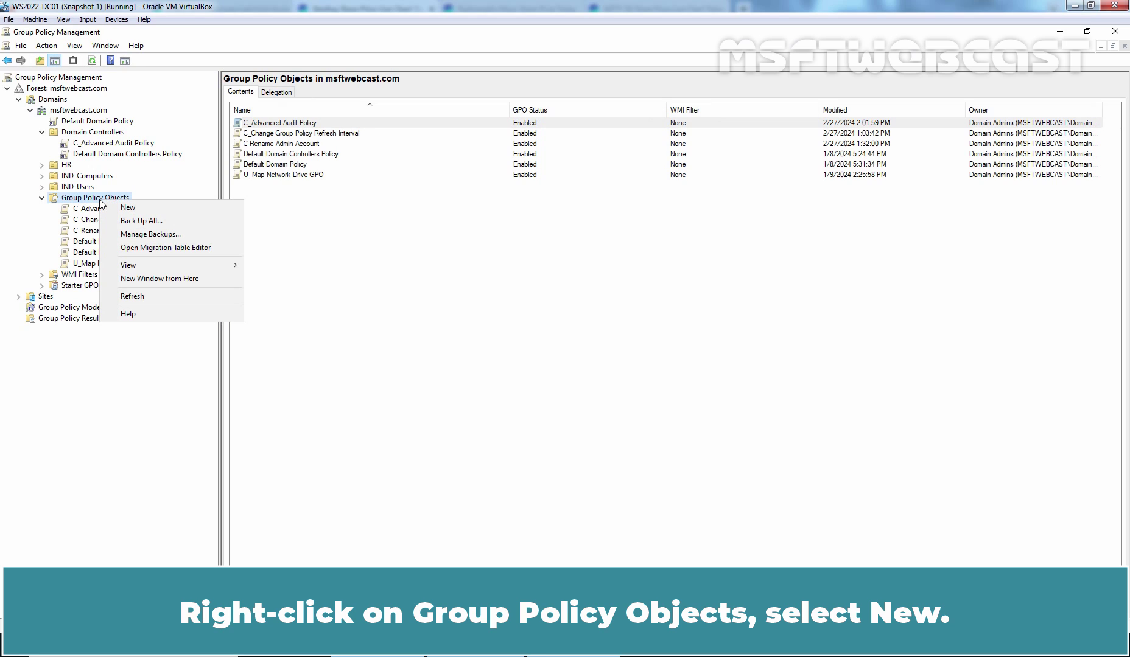
click(138, 211)
text(Tes)
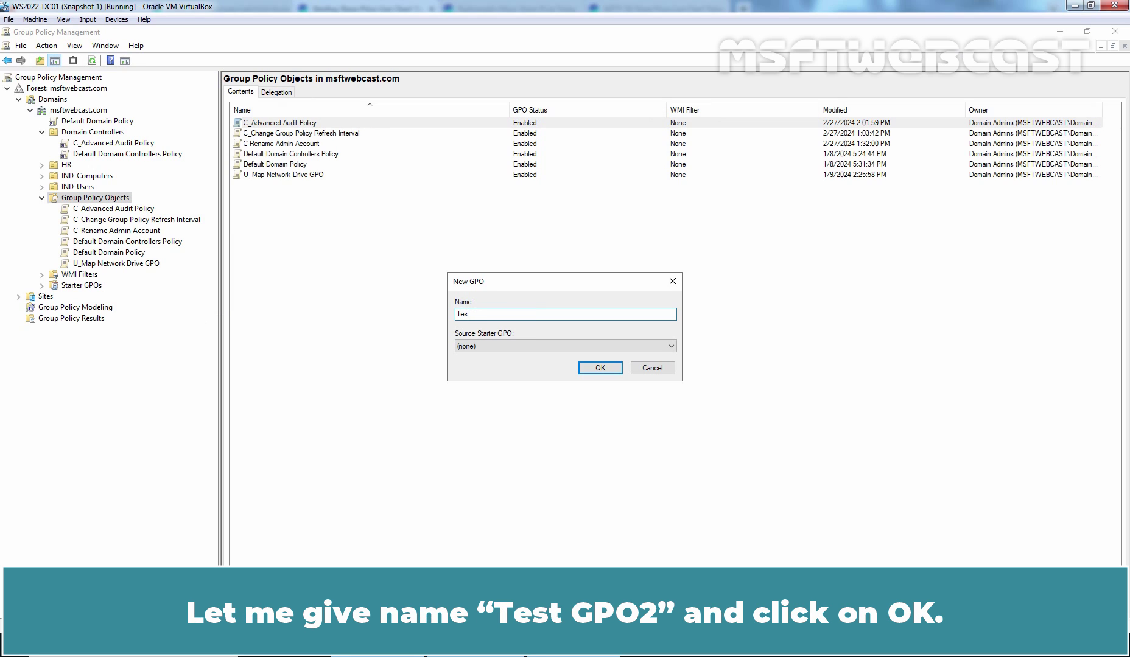
text(t GPO2)
click(600, 369)
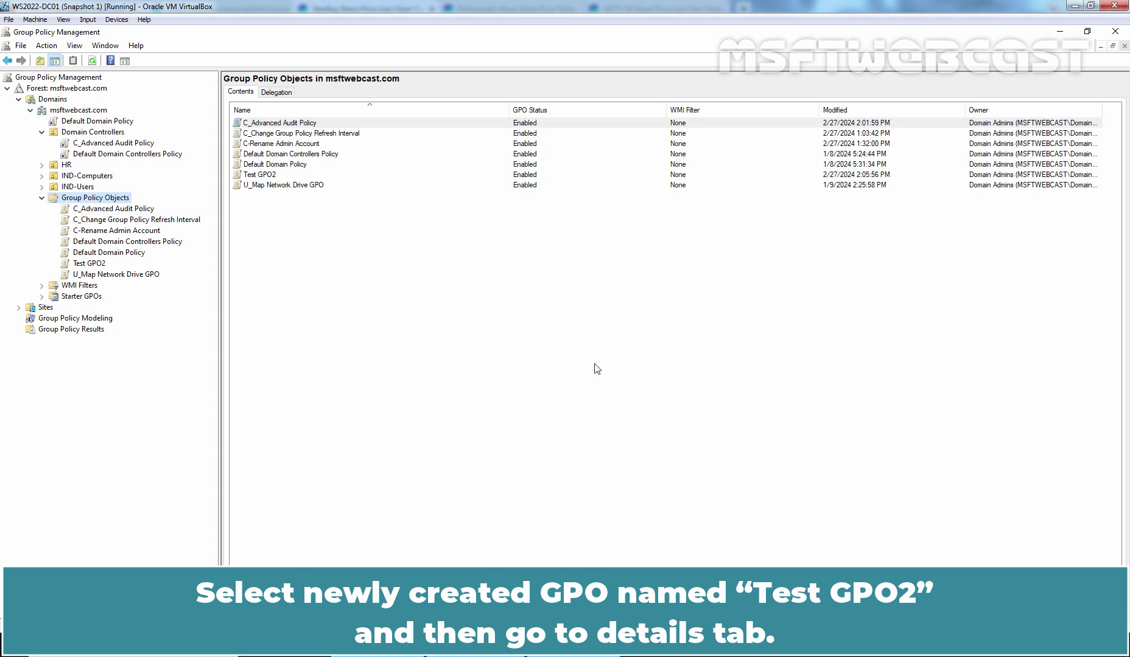
- Show Test GPO2's Details and select its Unique ID GUID
click(86, 264)
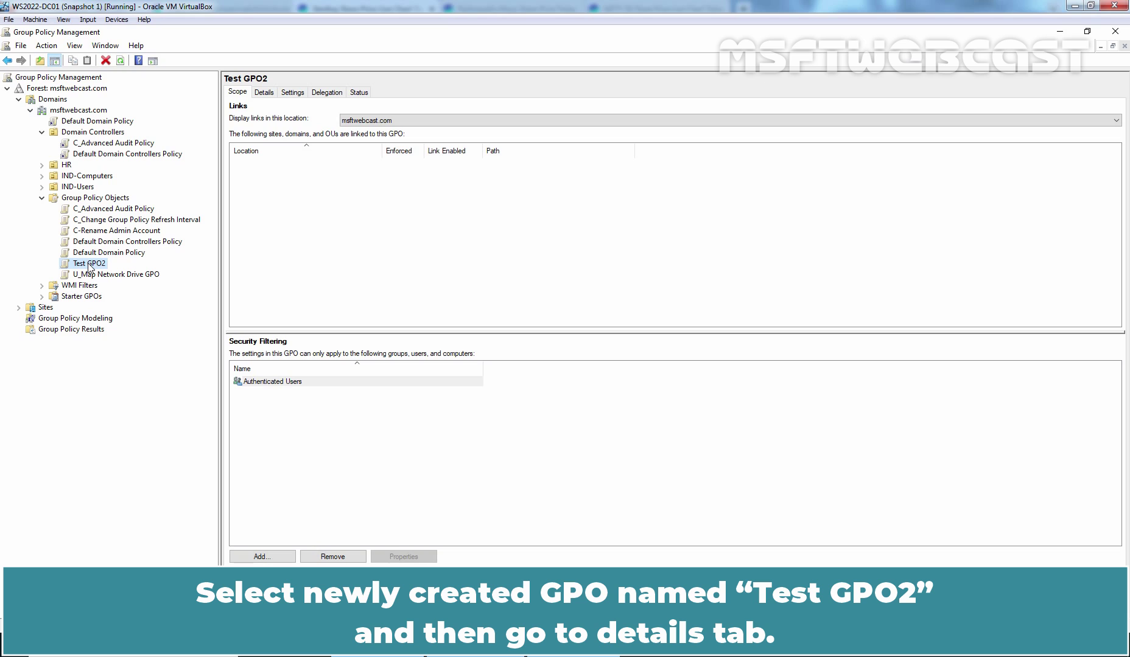
click(263, 92)
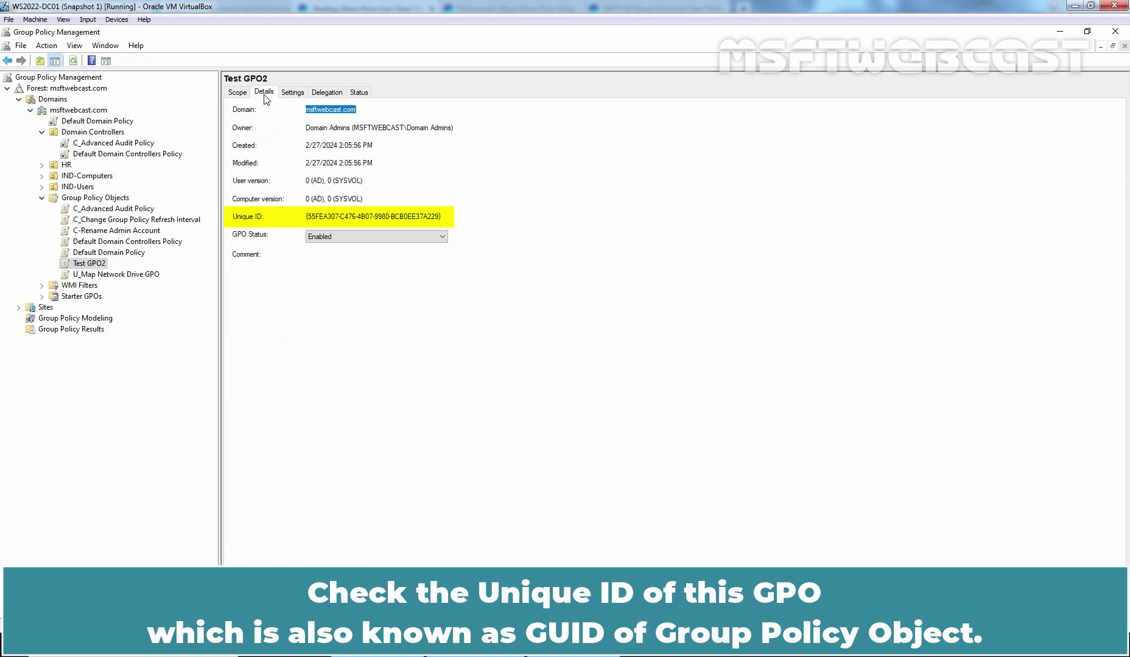
drag(306, 216, 396, 220)
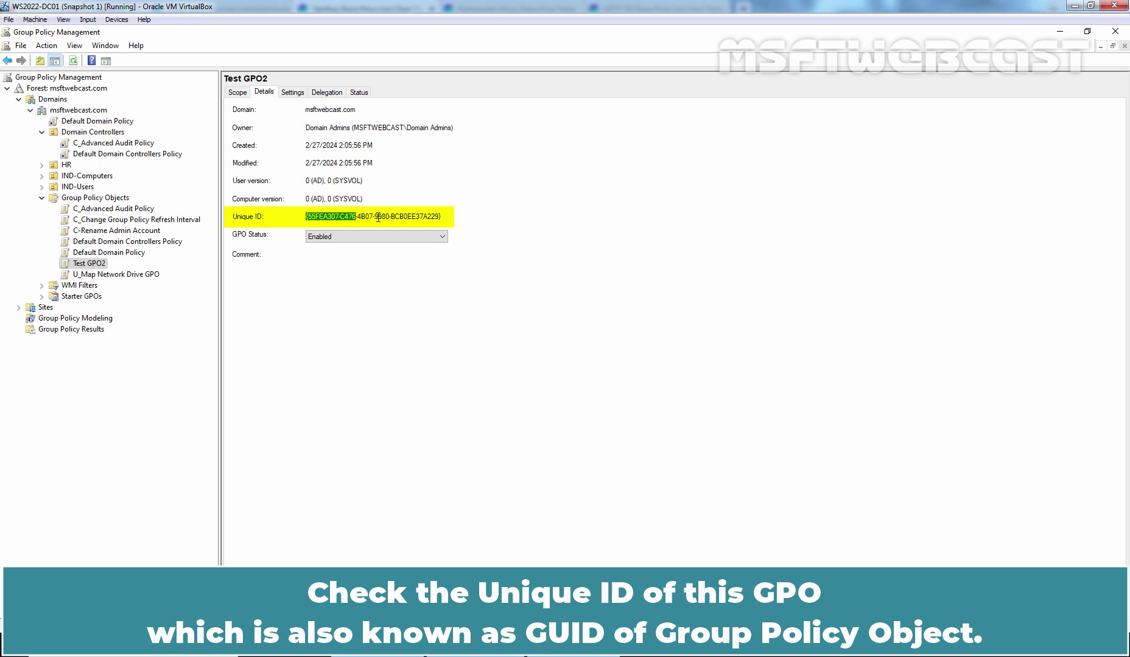
double_click(450, 219)
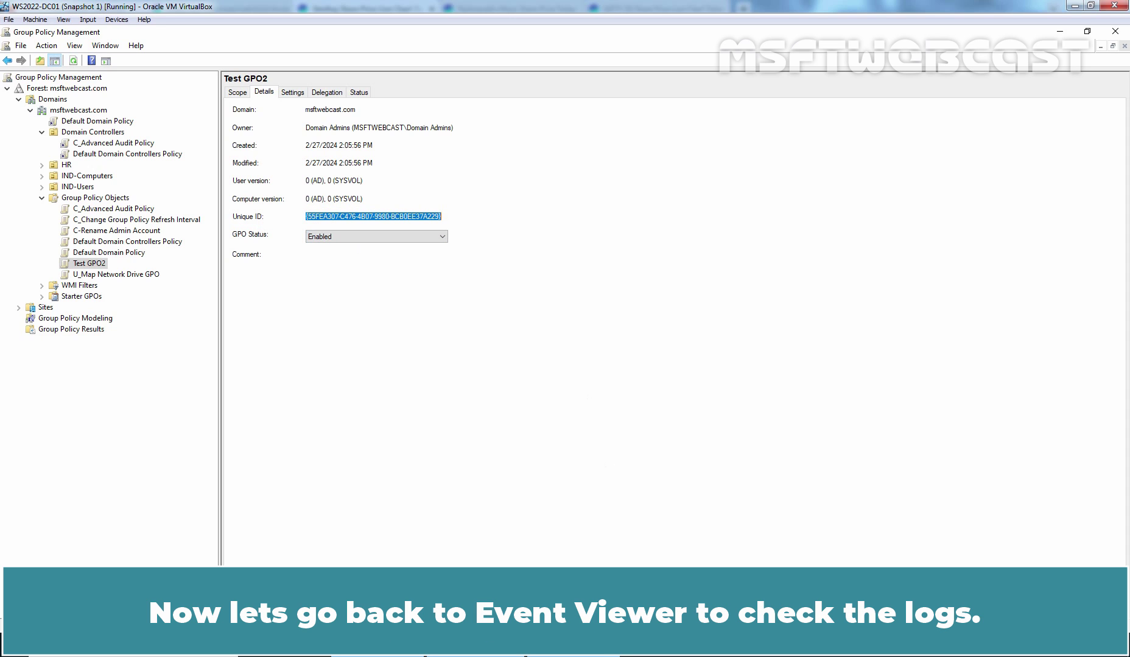
- Refresh the Security log and filter it to Event ID 5137
key(alt+Tab)
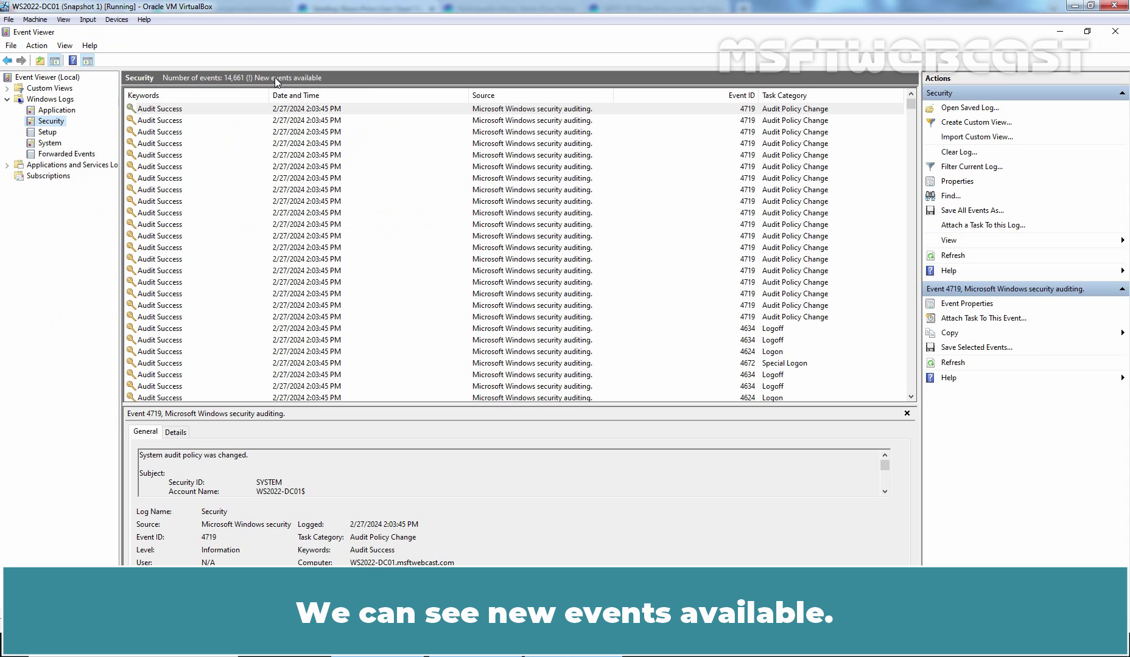
click(953, 256)
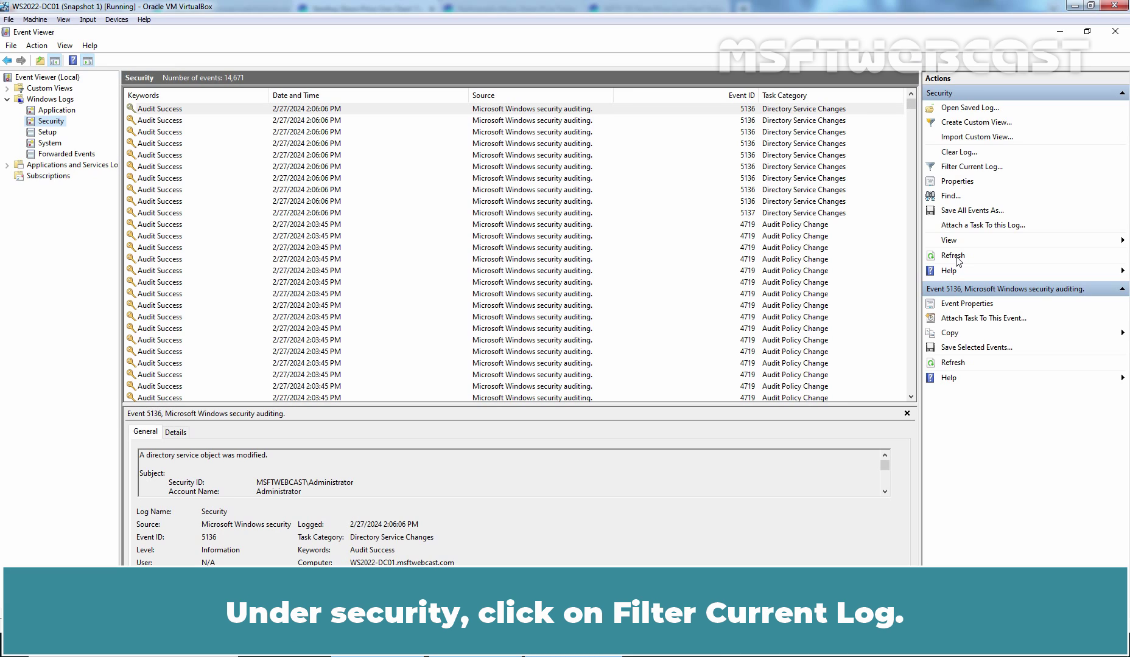
click(969, 174)
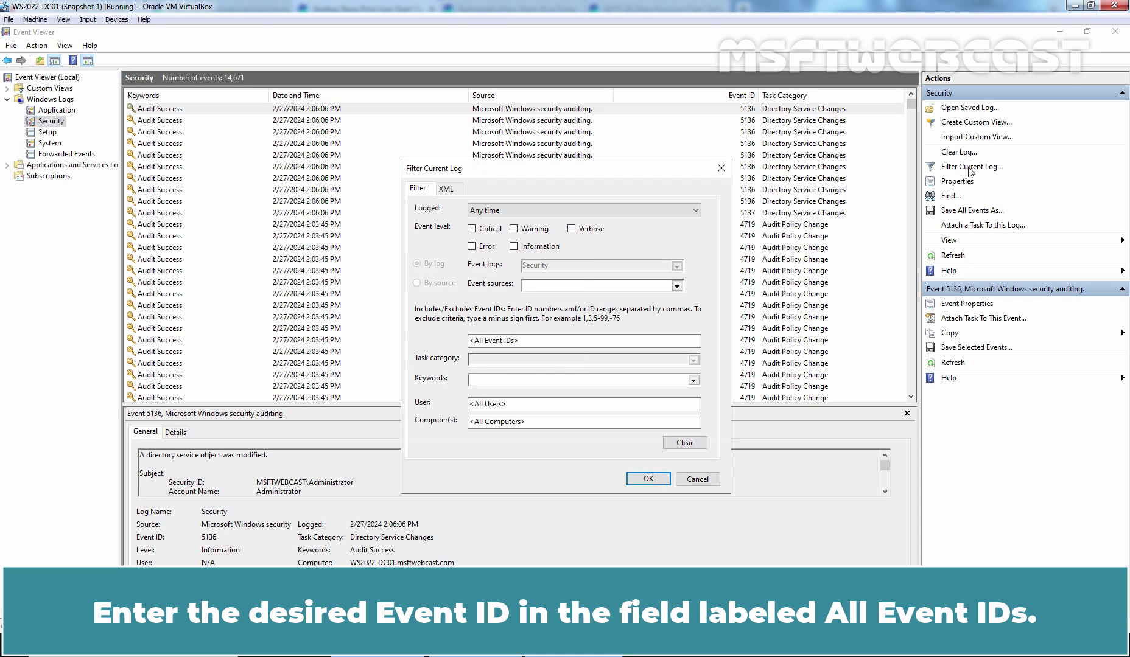
click(566, 344)
text(5137)
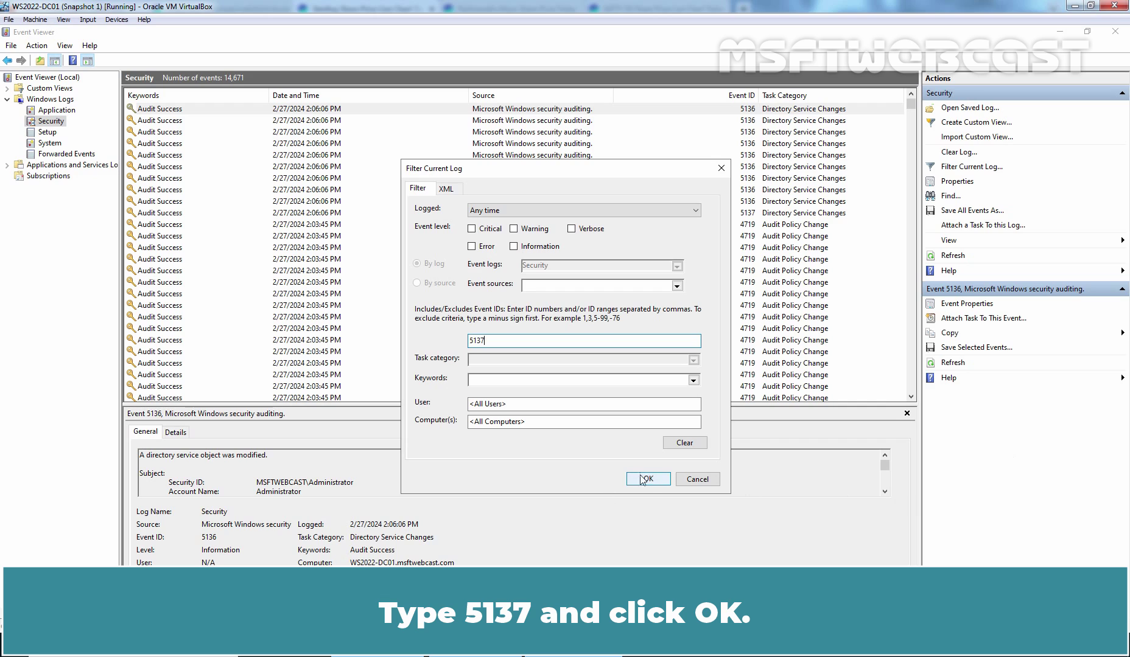
click(649, 479)
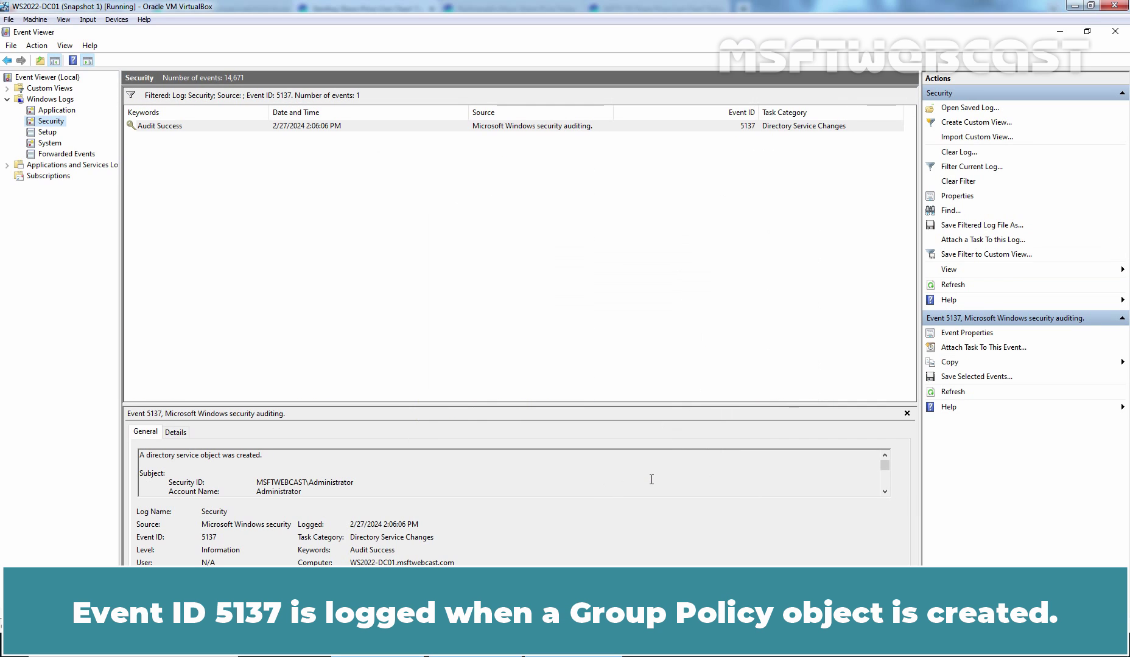
- Drag the splitter up to enlarge the 5137 event's details pane
drag(502, 404, 499, 181)
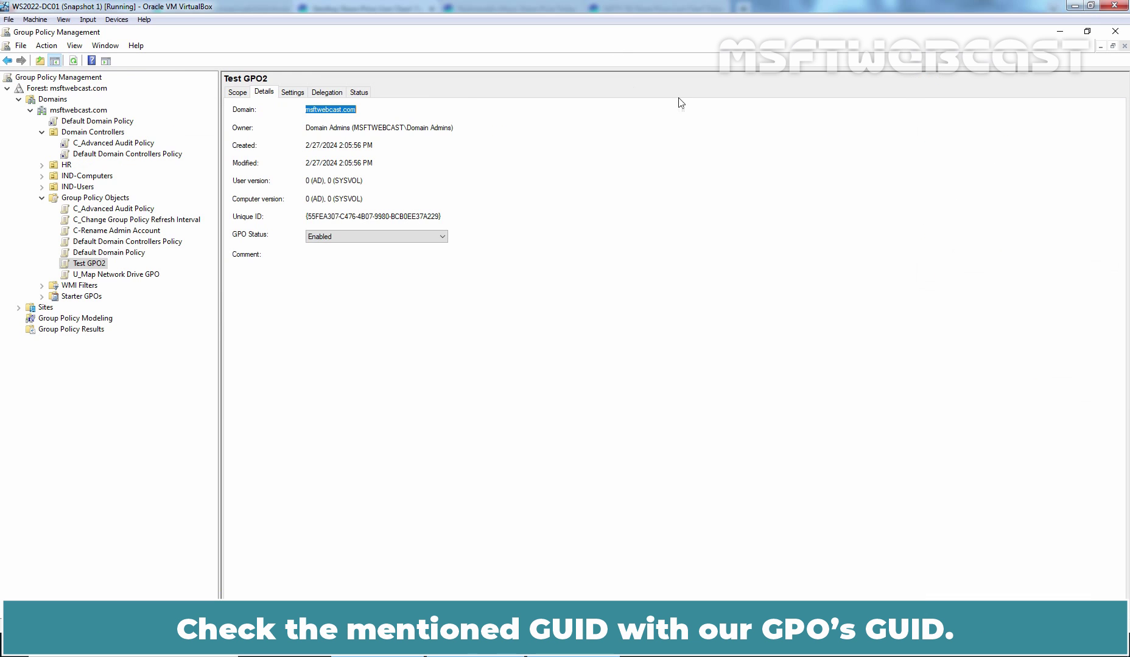
- Restore down Group Policy Management to compare Test GPO2's Unique ID with the event
click(1087, 31)
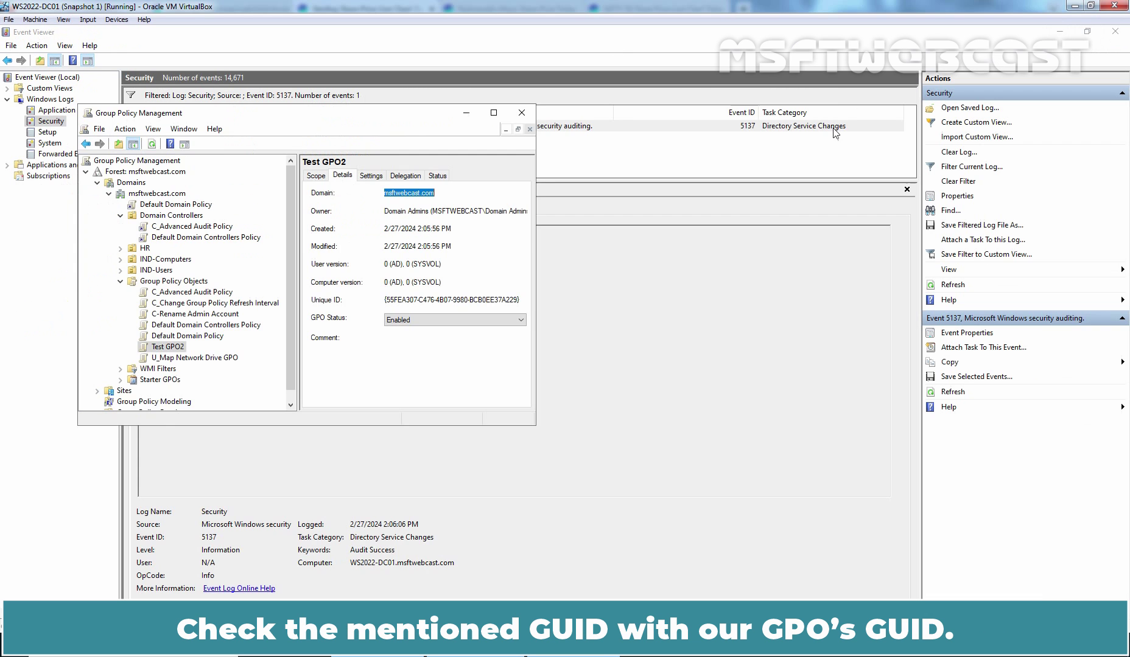